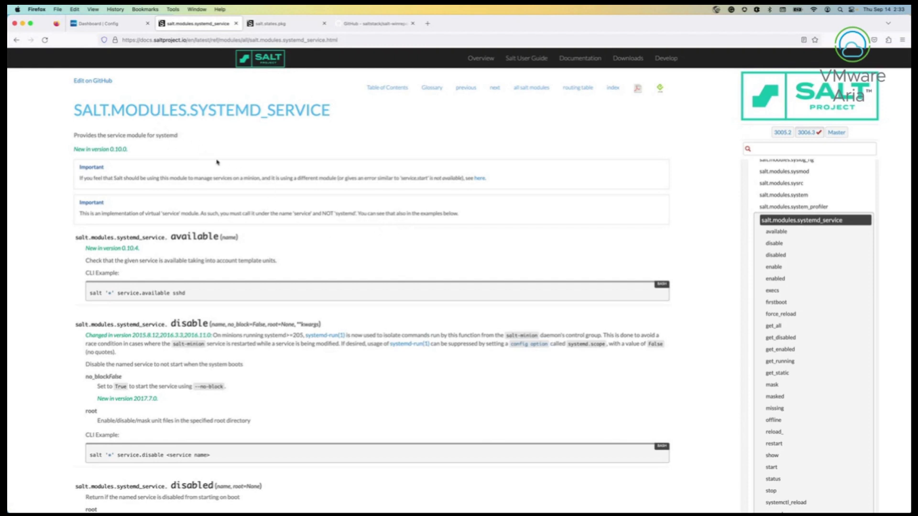
Browse the salt.modules.systemd_service reference from the available function down to the start function, highlighting the disable heading along the way
{"action": "scroll", "coordinate": [784, 239], "scroll_direction": "up", "scroll_amount": 15}
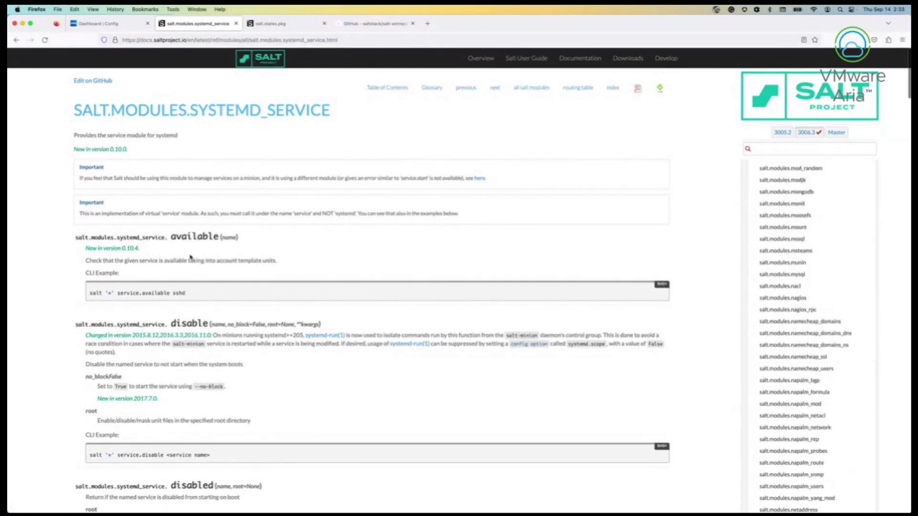
{"action": "scroll", "coordinate": [190, 257], "scroll_direction": "down", "scroll_amount": 3}
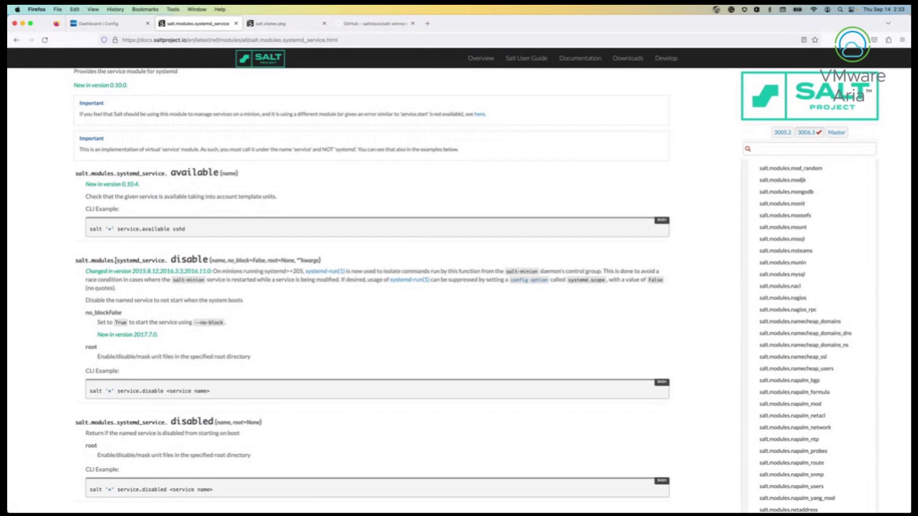
{"action": "left_click_drag", "start_coordinate": [118, 261], "coordinate": [213, 262]}
{"action": "left_click", "coordinate": [125, 314]}
{"action": "scroll", "coordinate": [185, 330], "scroll_direction": "down", "scroll_amount": 7}
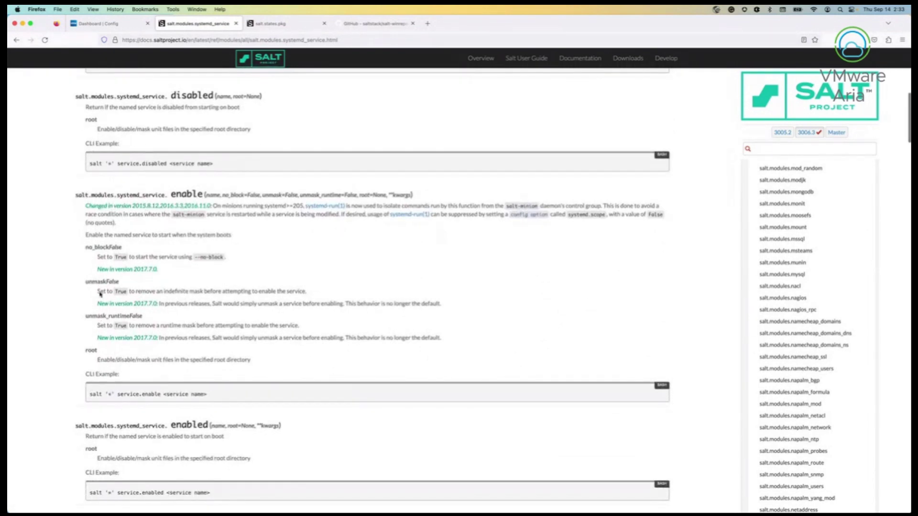
{"action": "scroll", "coordinate": [151, 306], "scroll_direction": "down", "scroll_amount": 6}
{"action": "scroll", "coordinate": [153, 311], "scroll_direction": "down", "scroll_amount": 14}
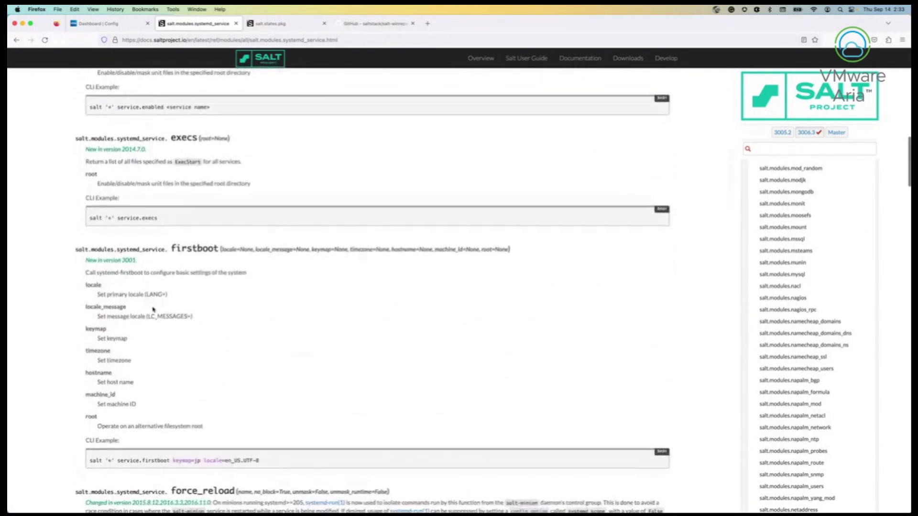
{"action": "scroll", "coordinate": [153, 307], "scroll_direction": "down", "scroll_amount": 13}
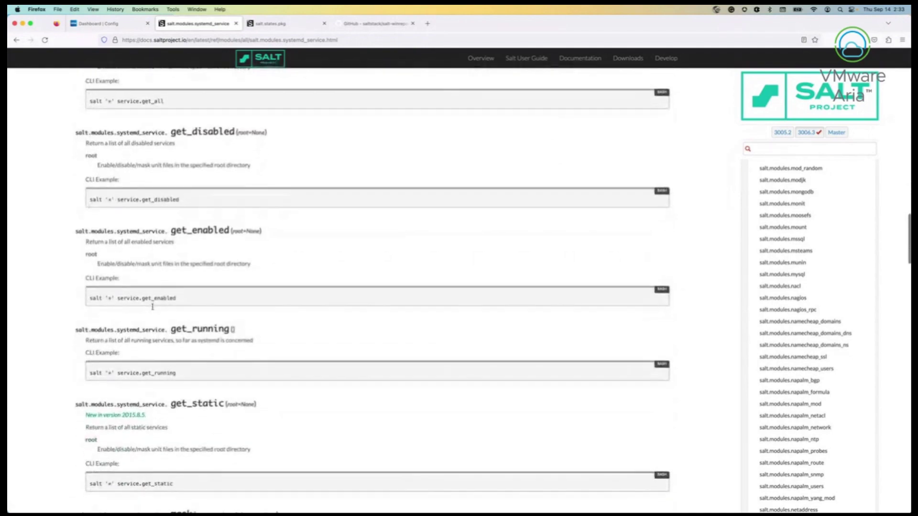
{"action": "scroll", "coordinate": [153, 309], "scroll_direction": "down", "scroll_amount": 12}
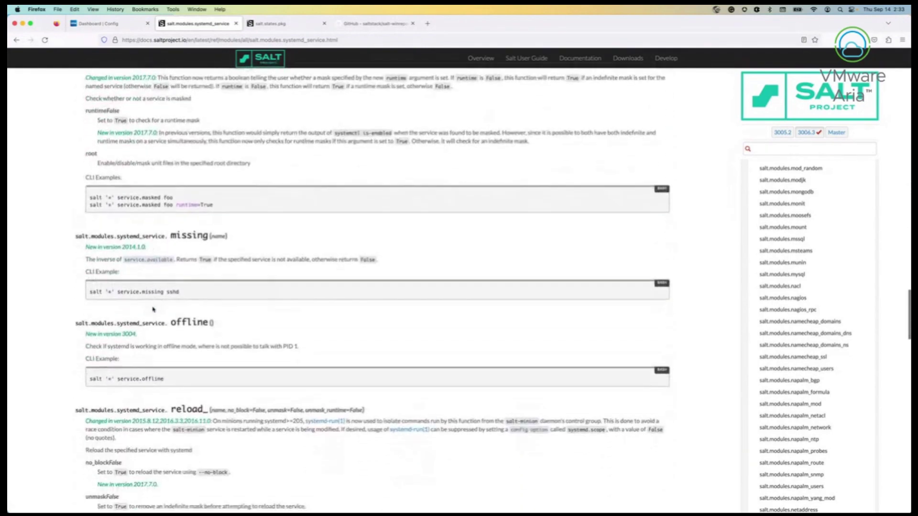
{"action": "scroll", "coordinate": [153, 310], "scroll_direction": "down", "scroll_amount": 6}
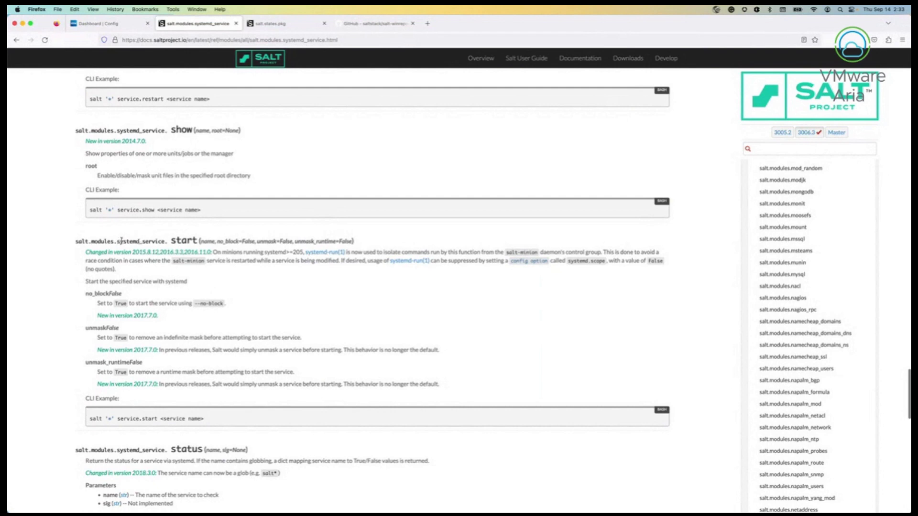
Highlight the systemd_service start function name and read on through the status and stop functions
{"action": "mouse_move", "coordinate": [121, 241]}
{"action": "left_mouse_down"}
{"action": "mouse_move", "coordinate": [184, 240]}
{"action": "mouse_move", "coordinate": [116, 241]}
{"action": "left_mouse_up"}
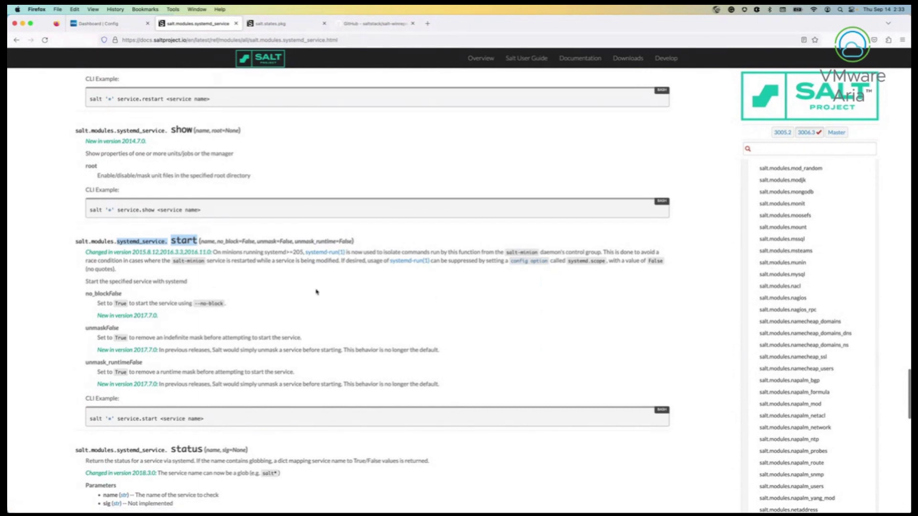
{"action": "scroll", "coordinate": [306, 312], "scroll_direction": "down", "scroll_amount": 10}
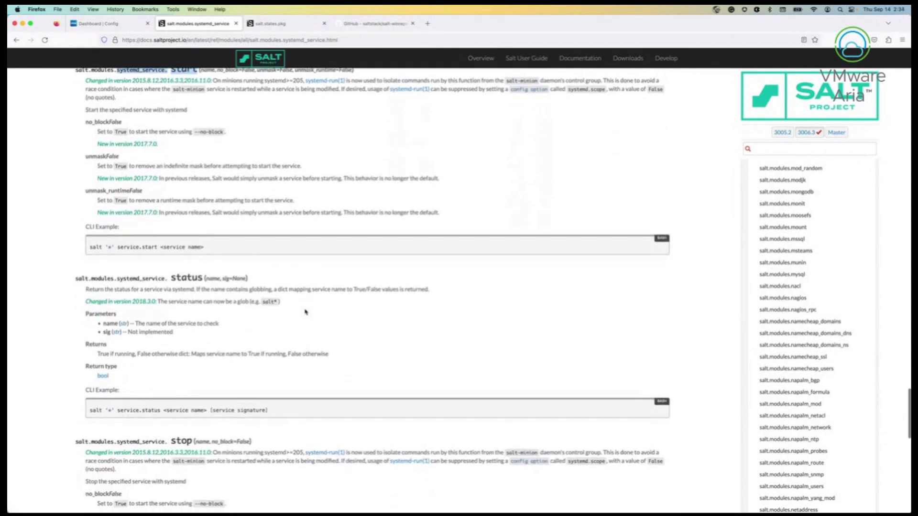
{"action": "scroll", "coordinate": [306, 312], "scroll_direction": "down", "scroll_amount": 1}
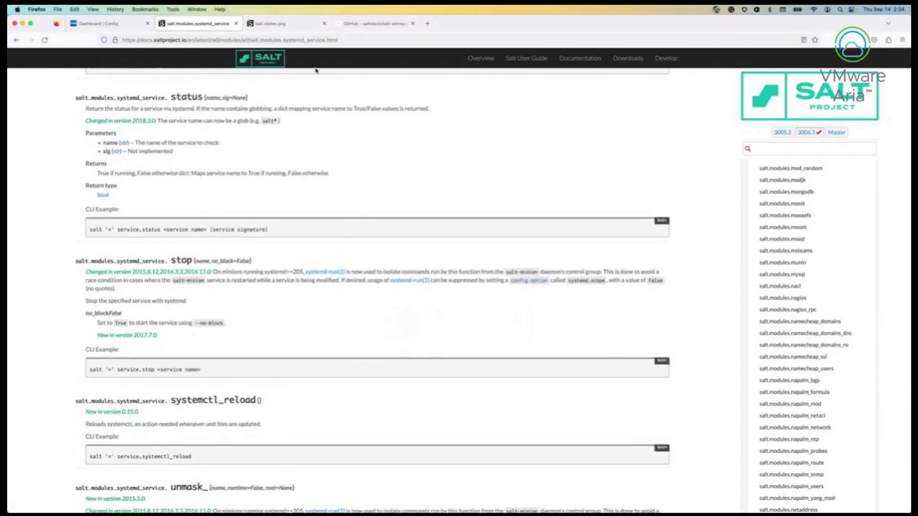
Switch to VMware Aria Automation Config, open the Apache target, and review its match criteria and minions
{"action": "left_click", "coordinate": [118, 24]}
{"action": "left_click", "coordinate": [54, 130]}
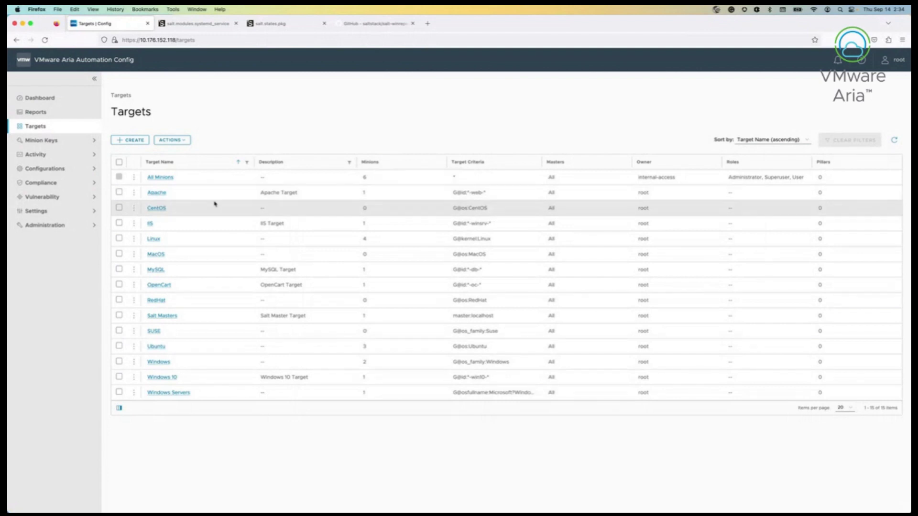
{"action": "left_click", "coordinate": [153, 194]}
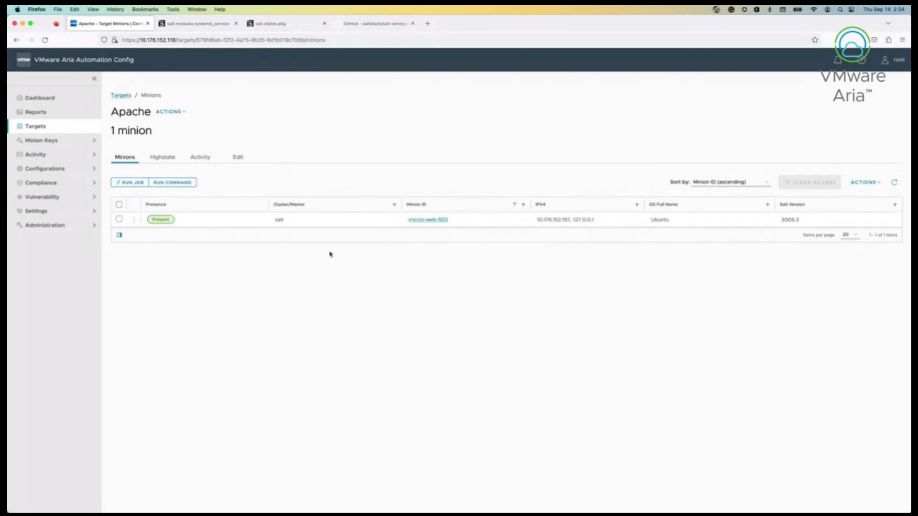
{"action": "left_click", "coordinate": [236, 158]}
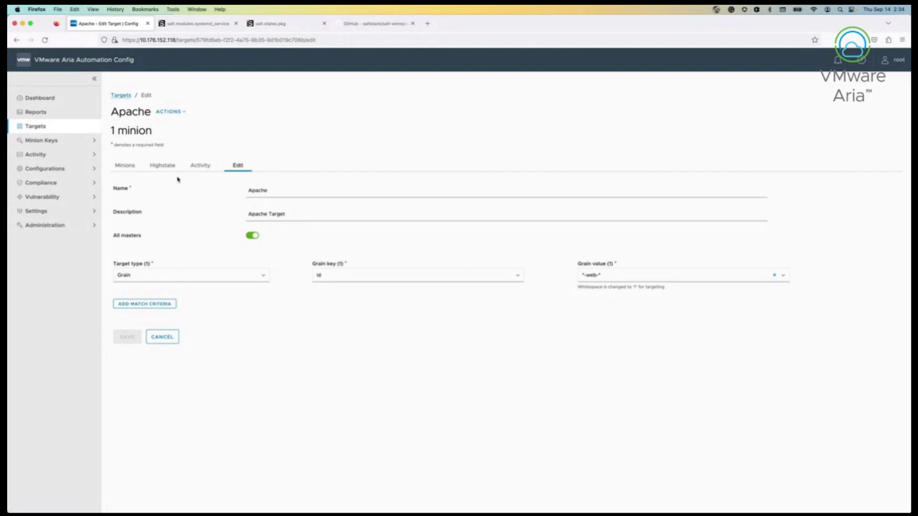
{"action": "left_click", "coordinate": [130, 170]}
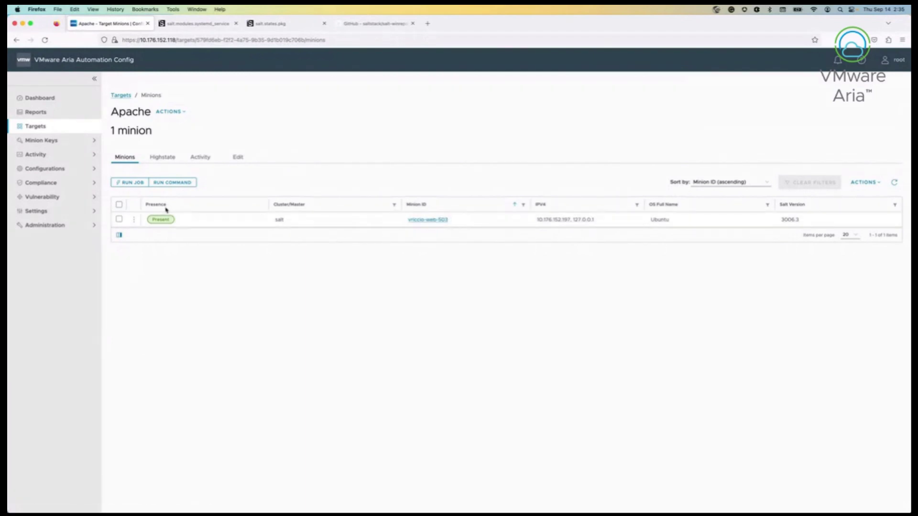
Open the OpenCart target from the targets list and view its activity history
{"action": "left_click", "coordinate": [57, 126]}
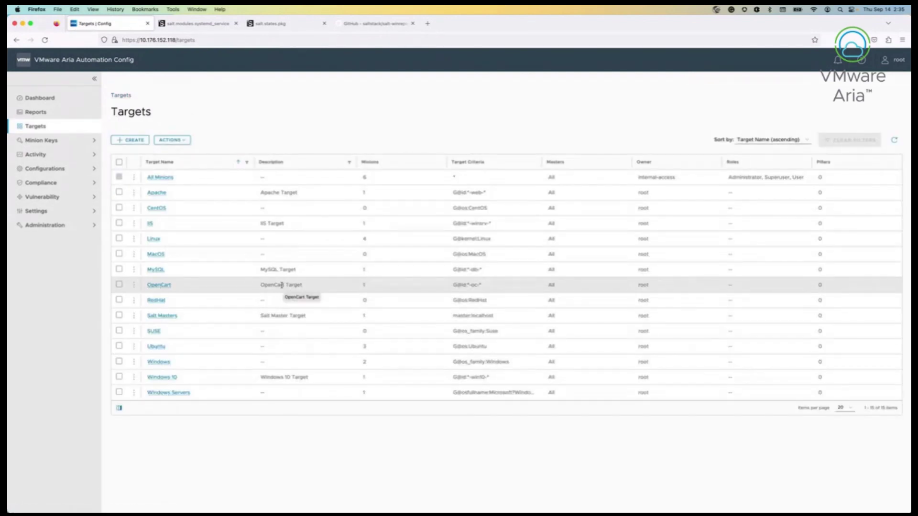
{"action": "left_click", "coordinate": [159, 286]}
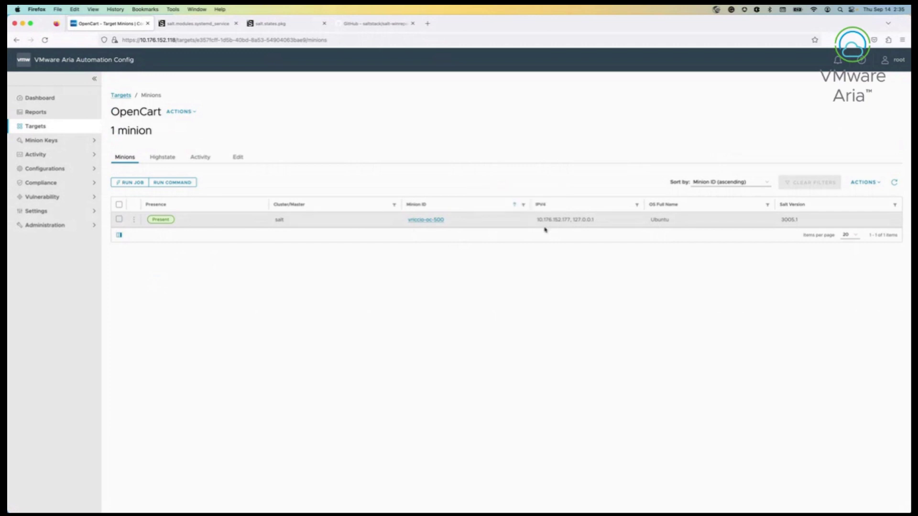
{"action": "left_click", "coordinate": [200, 157]}
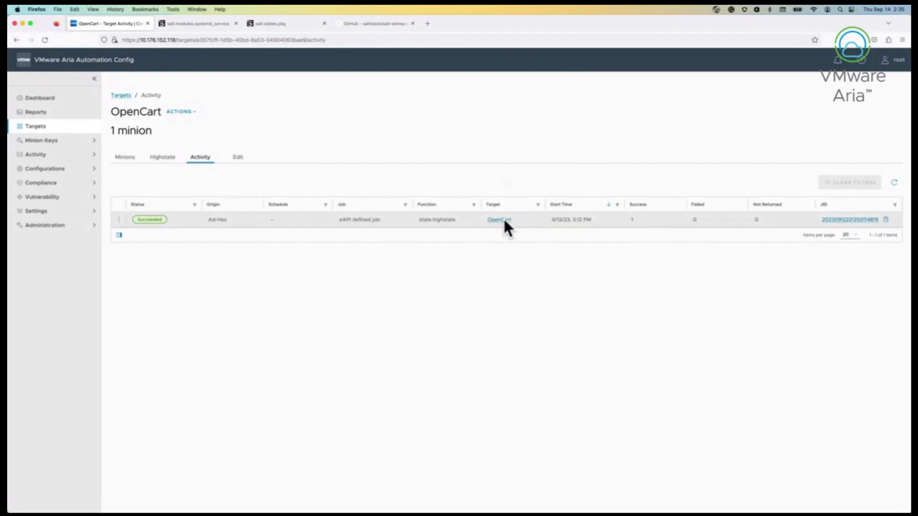
Examine the results of OpenCart's state.highstate job, including the expanded per-minion state details and the raw output
{"action": "left_click", "coordinate": [885, 219]}
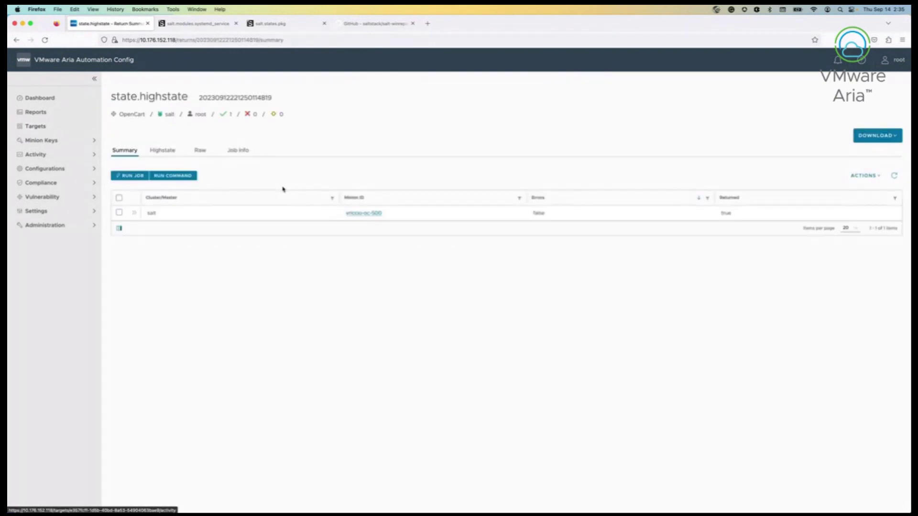
{"action": "left_click", "coordinate": [173, 155]}
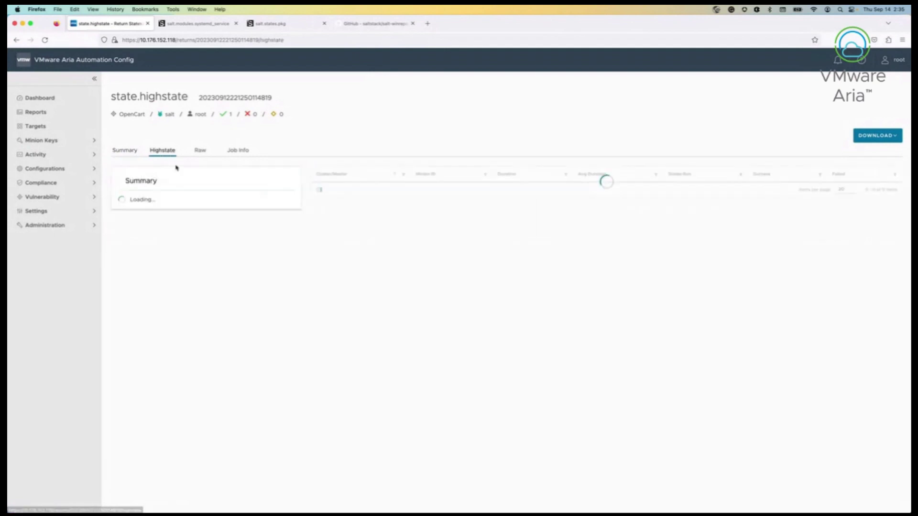
{"action": "left_click", "coordinate": [318, 189]}
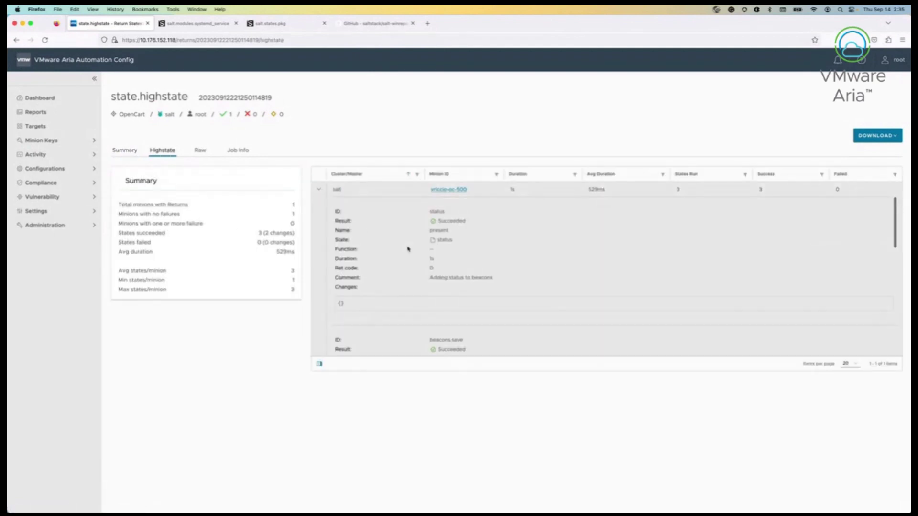
{"action": "scroll", "coordinate": [421, 248], "scroll_direction": "down", "scroll_amount": 5}
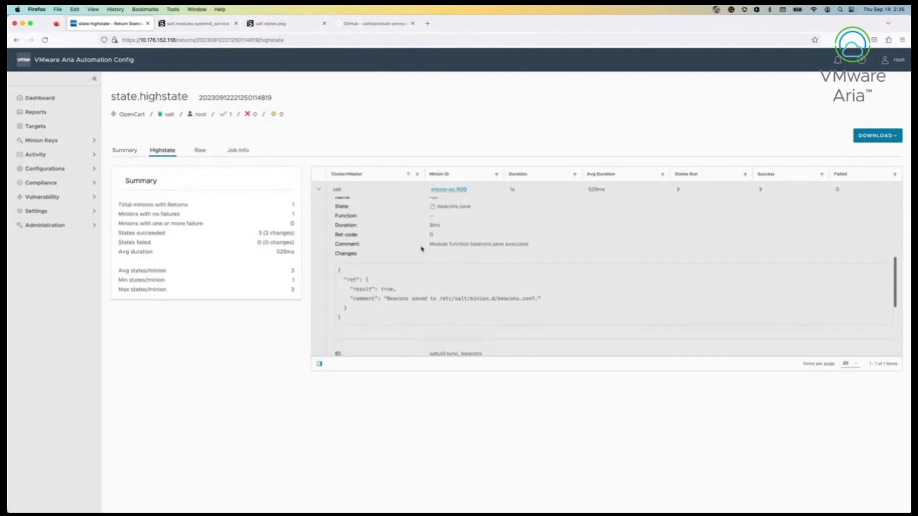
{"action": "scroll", "coordinate": [422, 248], "scroll_direction": "down", "scroll_amount": 6}
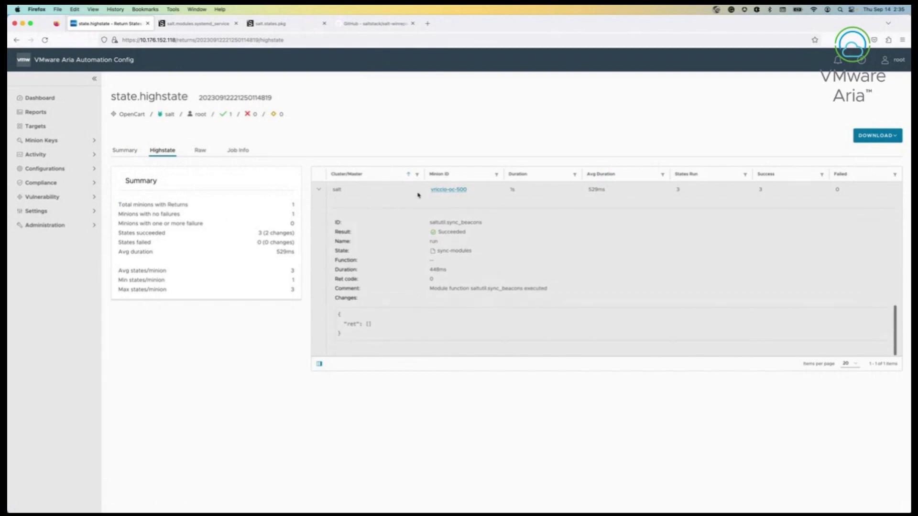
{"action": "scroll", "coordinate": [420, 210], "scroll_direction": "up", "scroll_amount": 10}
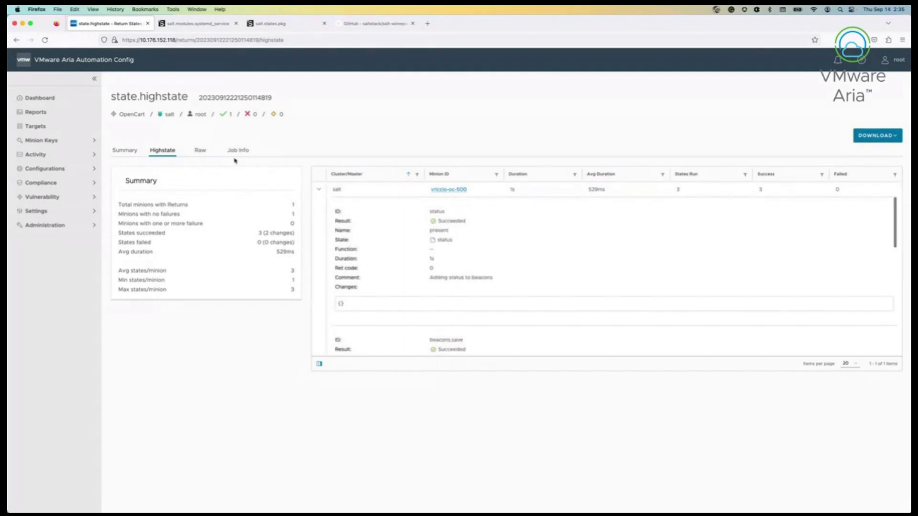
{"action": "left_click", "coordinate": [199, 150]}
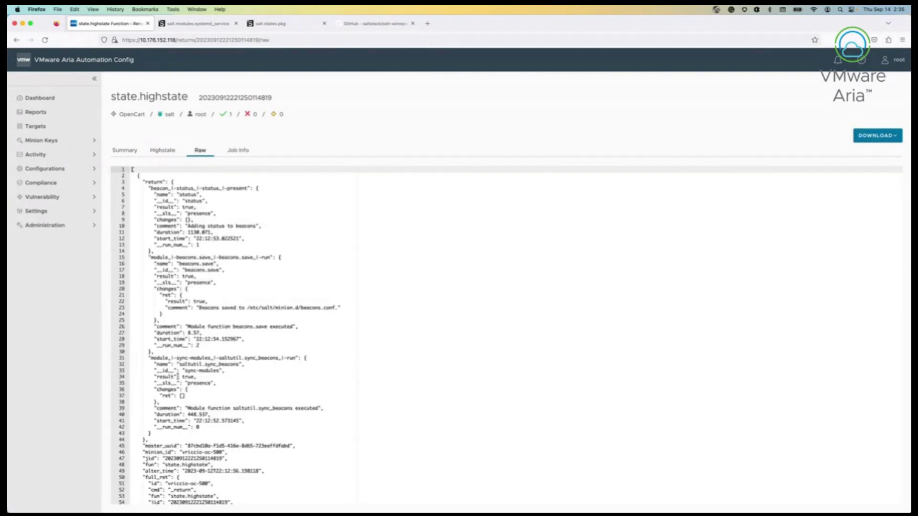
Return to the targets list and go on to the File Server configuration page
{"action": "left_click", "coordinate": [74, 127]}
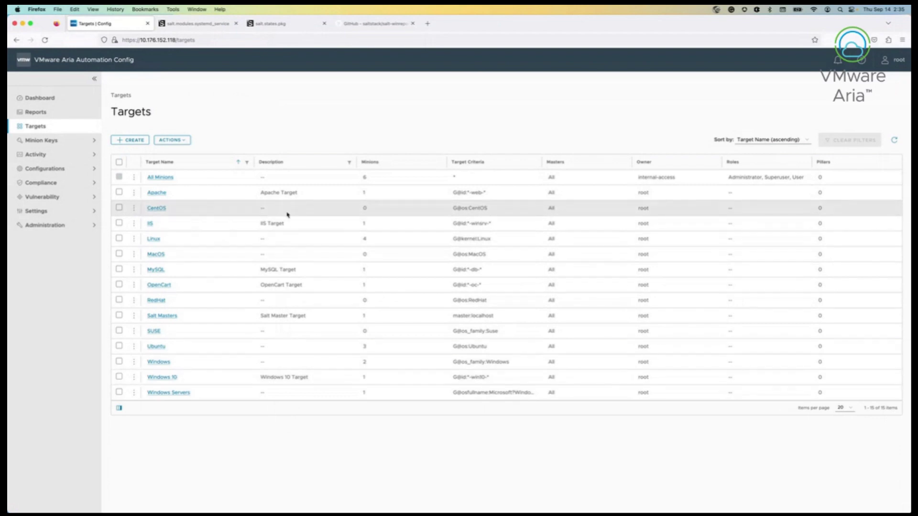
{"action": "left_click", "coordinate": [65, 154]}
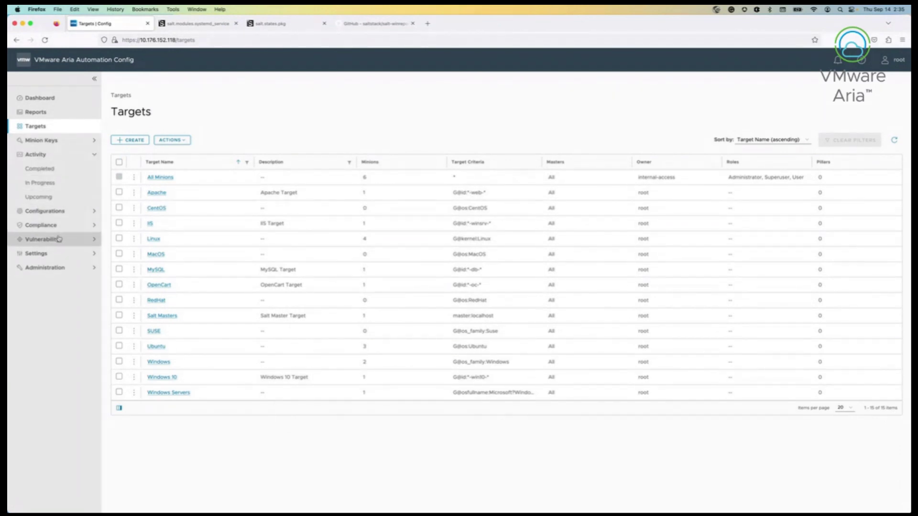
{"action": "left_click", "coordinate": [72, 212]}
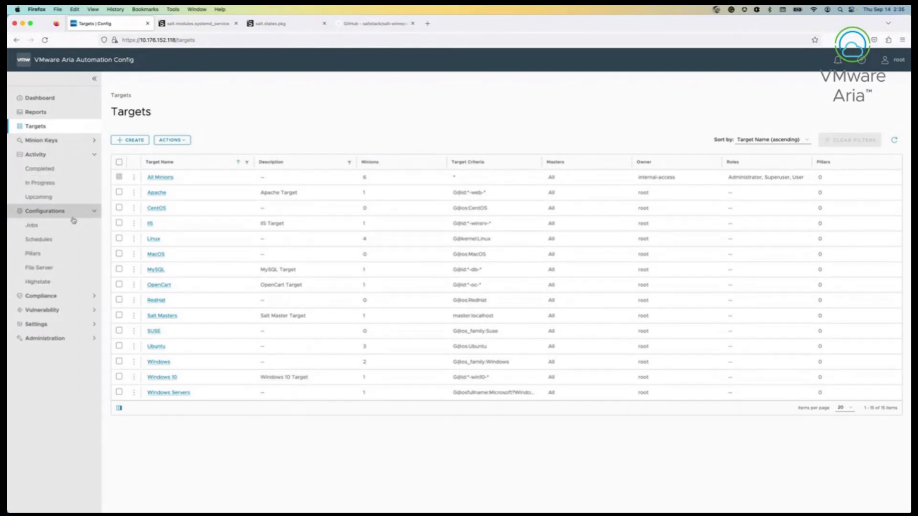
{"action": "left_click", "coordinate": [62, 268]}
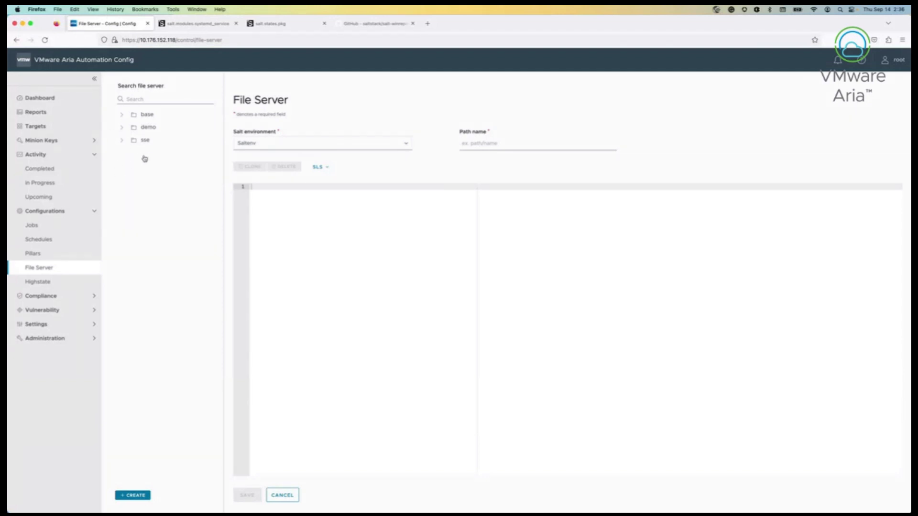
Expand the demo environment's opencart folder and its files subfolder, and open opencart's init.sls state file
{"action": "left_click", "coordinate": [122, 114]}
{"action": "left_click", "coordinate": [122, 115]}
{"action": "left_click", "coordinate": [122, 127]}
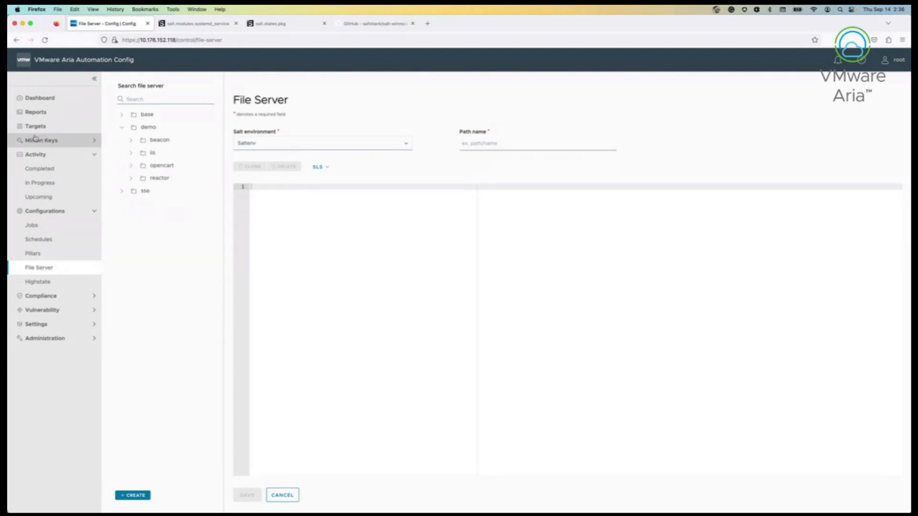
{"action": "left_click", "coordinate": [131, 166]}
{"action": "left_click", "coordinate": [139, 178]}
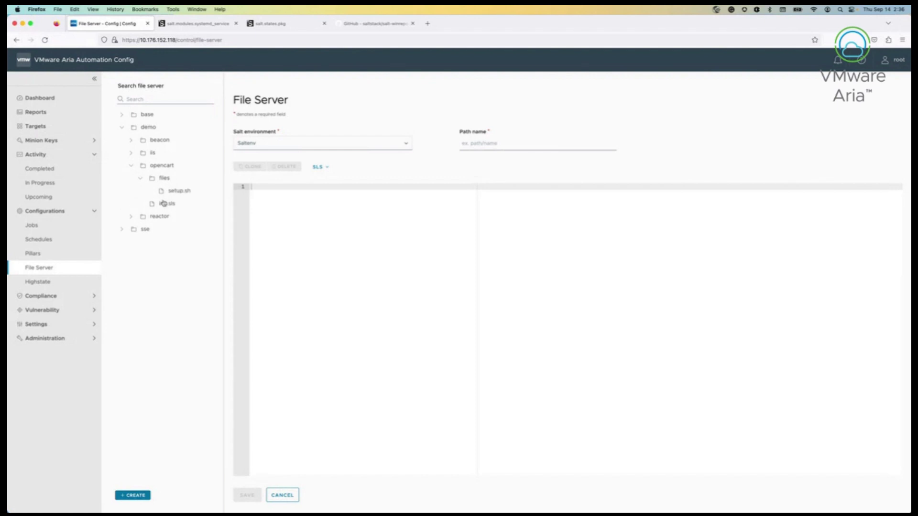
{"action": "left_click", "coordinate": [170, 204]}
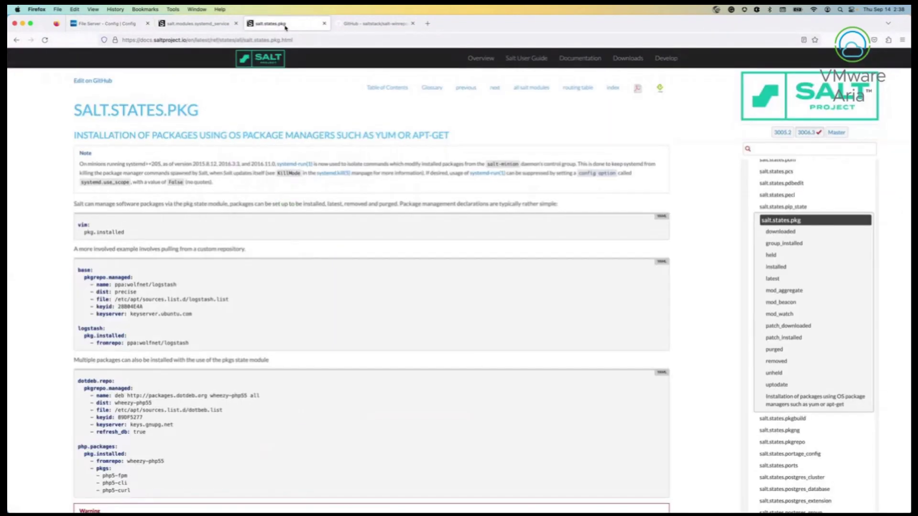
Open the salt.states.pkg documentation and review its package installation examples, including pulling from a custom repository and installing multiple packages
{"action": "left_click", "coordinate": [285, 27]}
{"action": "scroll", "coordinate": [243, 292], "scroll_direction": "down", "scroll_amount": 3}
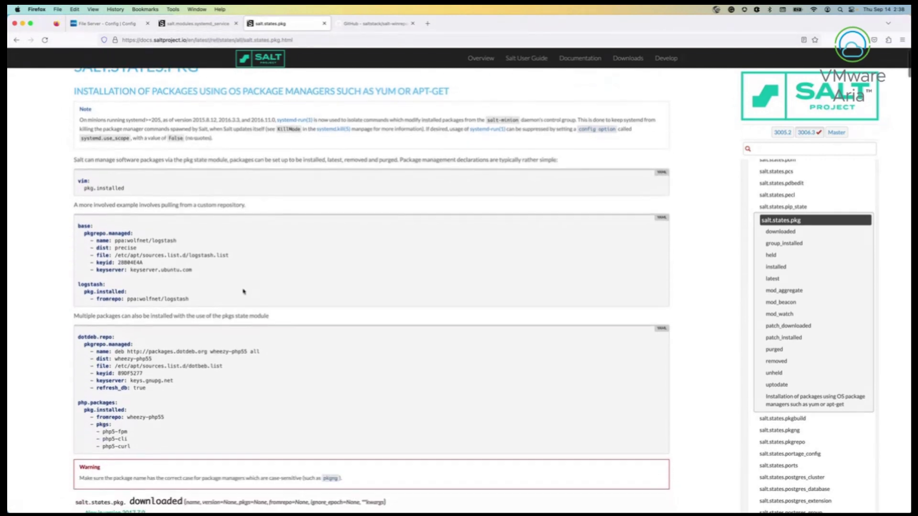
{"action": "scroll", "coordinate": [243, 292], "scroll_direction": "down", "scroll_amount": 1}
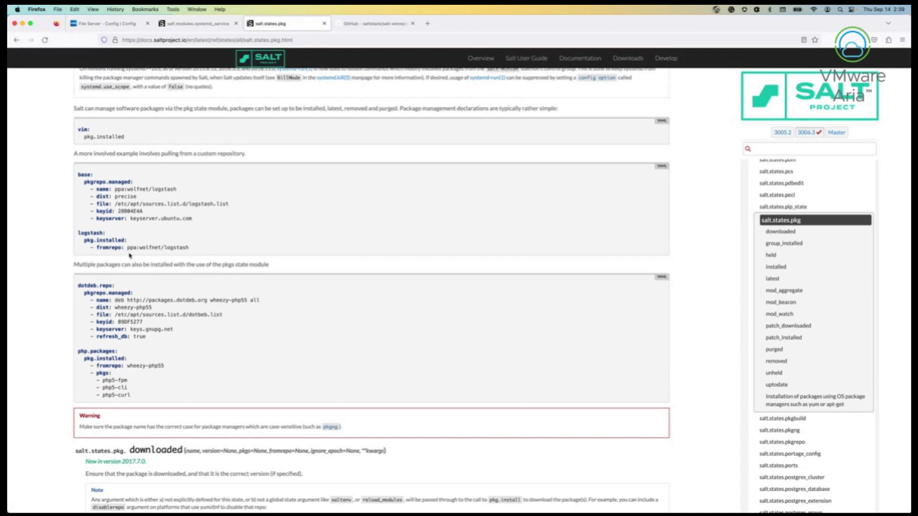
{"action": "scroll", "coordinate": [132, 258], "scroll_direction": "down", "scroll_amount": 1}
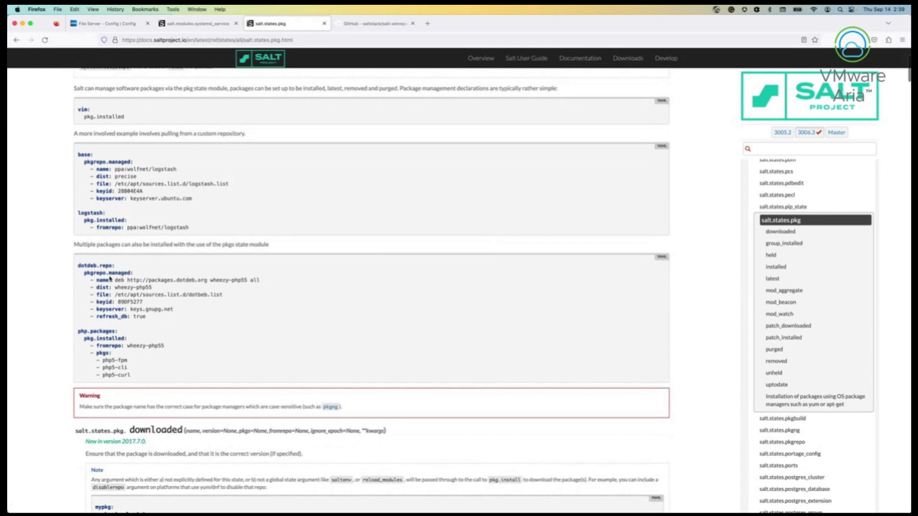
{"action": "scroll", "coordinate": [132, 279], "scroll_direction": "down", "scroll_amount": 3}
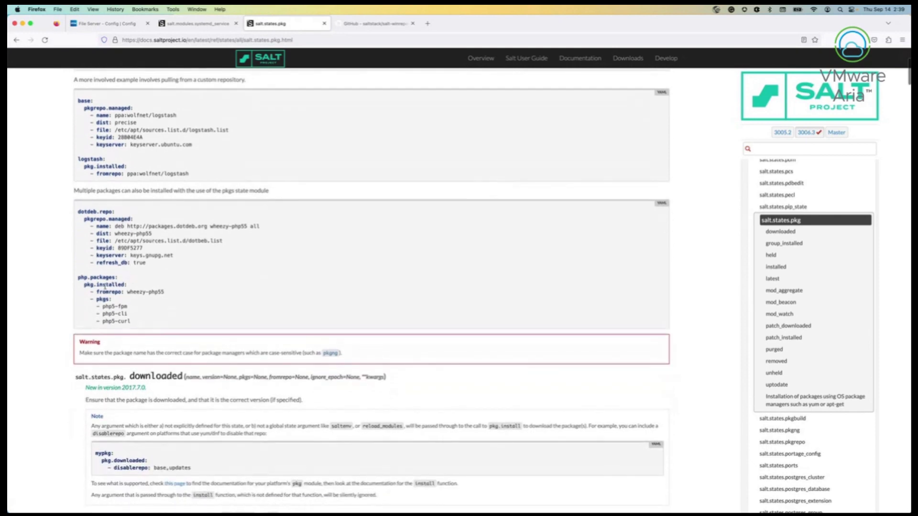
Read on through the salt.states.pkg documentation, from the downloaded function's parameters and examples past group_installed and held to installed
{"action": "scroll", "coordinate": [122, 286], "scroll_direction": "down", "scroll_amount": 10}
{"action": "scroll", "coordinate": [129, 263], "scroll_direction": "down", "scroll_amount": 1}
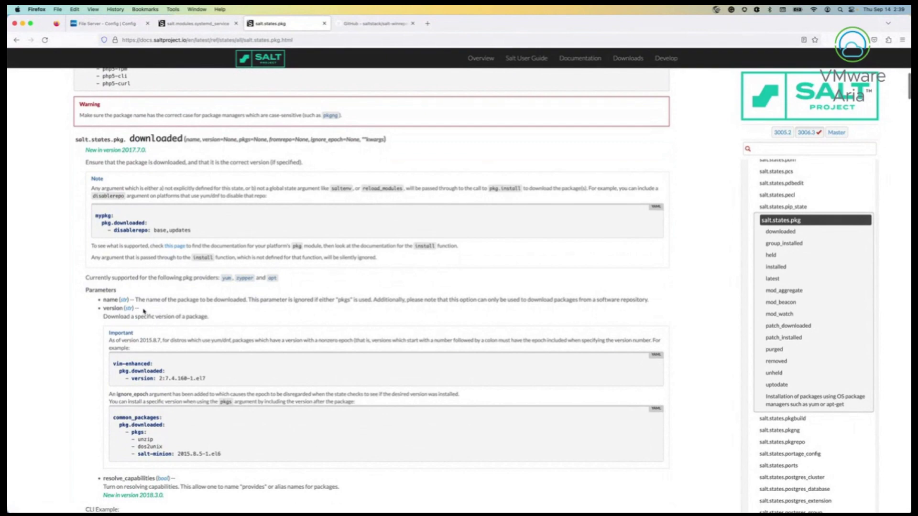
{"action": "scroll", "coordinate": [143, 311], "scroll_direction": "down", "scroll_amount": 2}
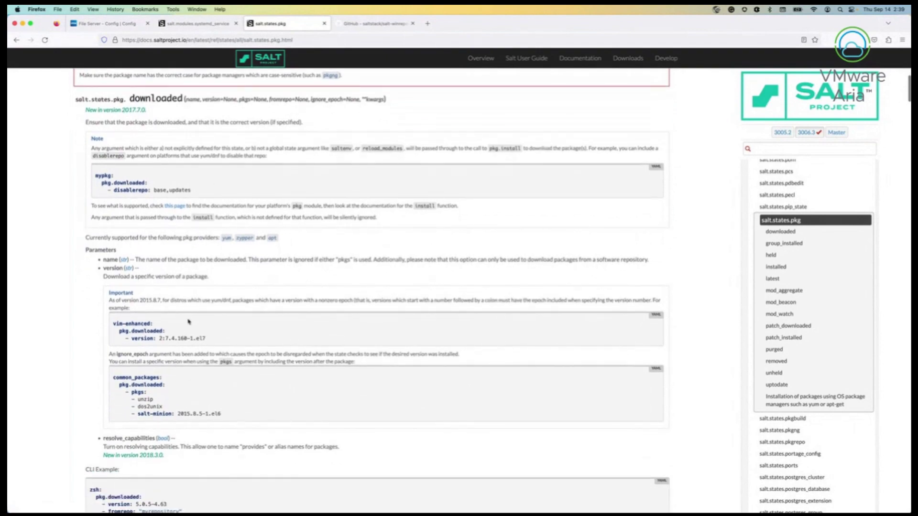
{"action": "scroll", "coordinate": [189, 321], "scroll_direction": "down", "scroll_amount": 20}
{"action": "scroll", "coordinate": [188, 321], "scroll_direction": "down", "scroll_amount": 20}
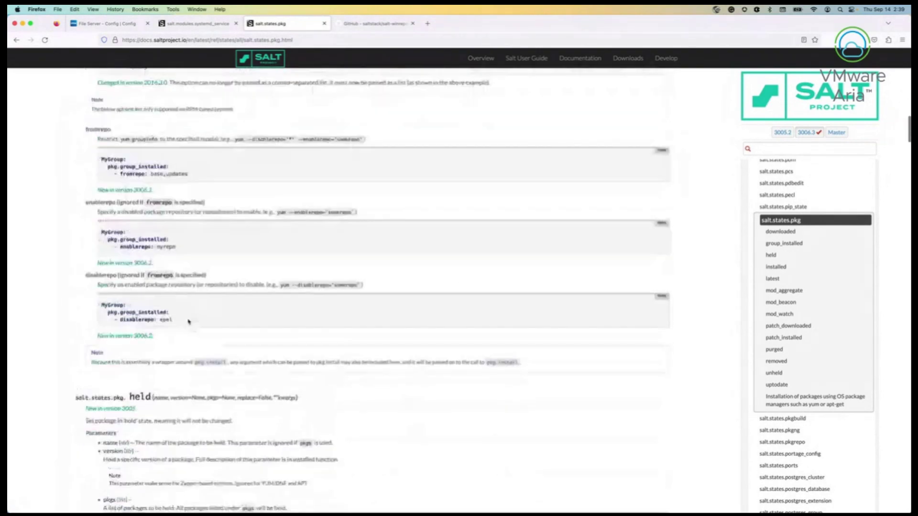
{"action": "scroll", "coordinate": [189, 322], "scroll_direction": "down", "scroll_amount": 19}
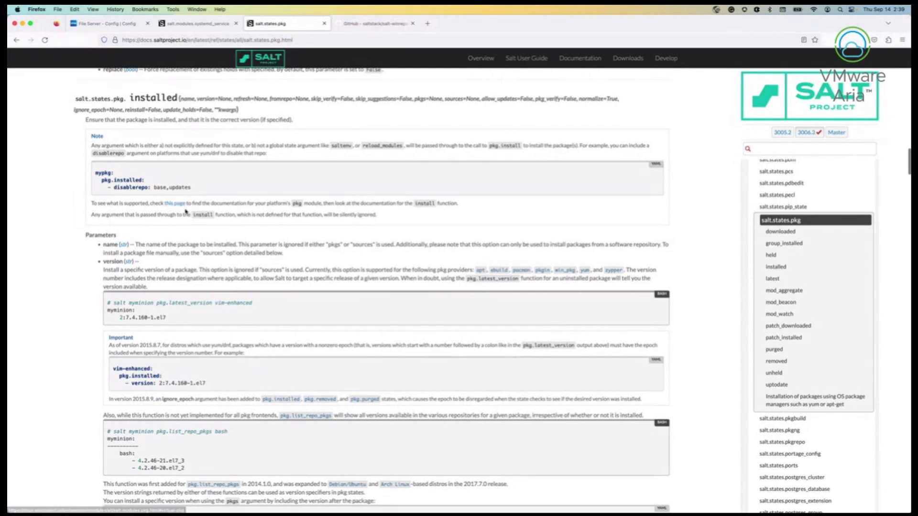
Review the pkg.installed parameters and examples, covering version, wildcard versions, refresh, cache_valid_time and fromrepo
{"action": "scroll", "coordinate": [184, 209], "scroll_direction": "down", "scroll_amount": 1}
{"action": "scroll", "coordinate": [185, 211], "scroll_direction": "down", "scroll_amount": 4}
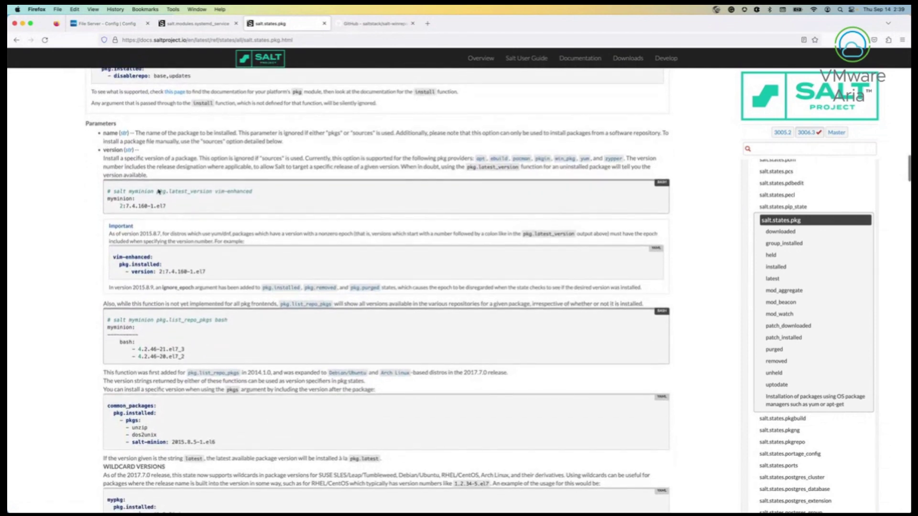
{"action": "scroll", "coordinate": [165, 198], "scroll_direction": "down", "scroll_amount": 1}
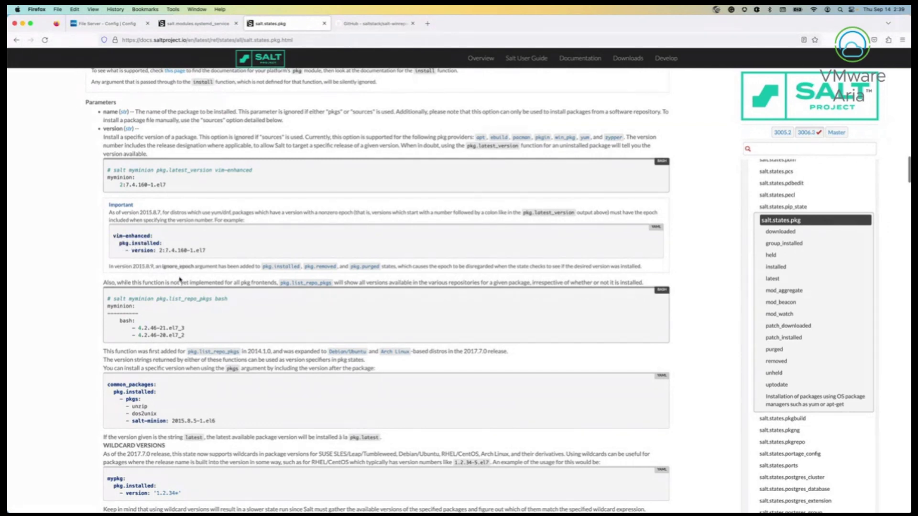
{"action": "scroll", "coordinate": [190, 282], "scroll_direction": "down", "scroll_amount": 3}
{"action": "scroll", "coordinate": [190, 281], "scroll_direction": "down", "scroll_amount": 2}
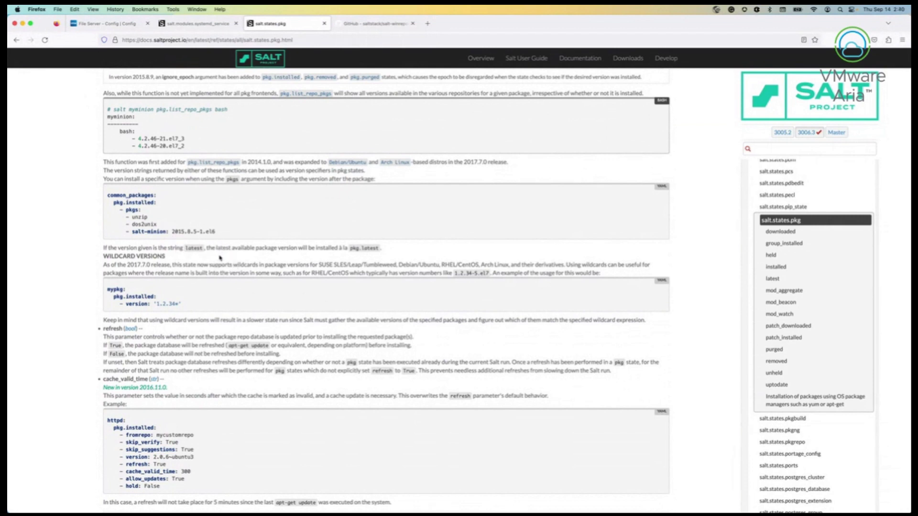
{"action": "scroll", "coordinate": [220, 258], "scroll_direction": "down", "scroll_amount": 1}
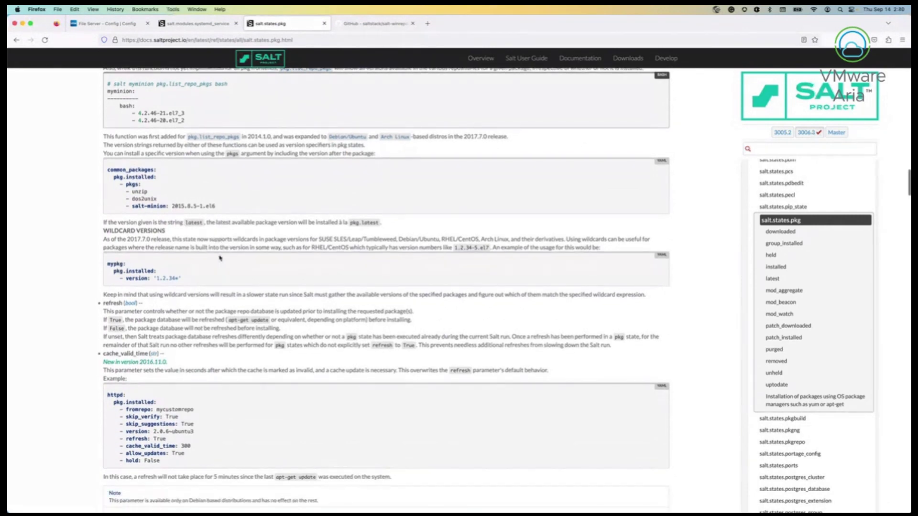
{"action": "scroll", "coordinate": [220, 258], "scroll_direction": "down", "scroll_amount": 1}
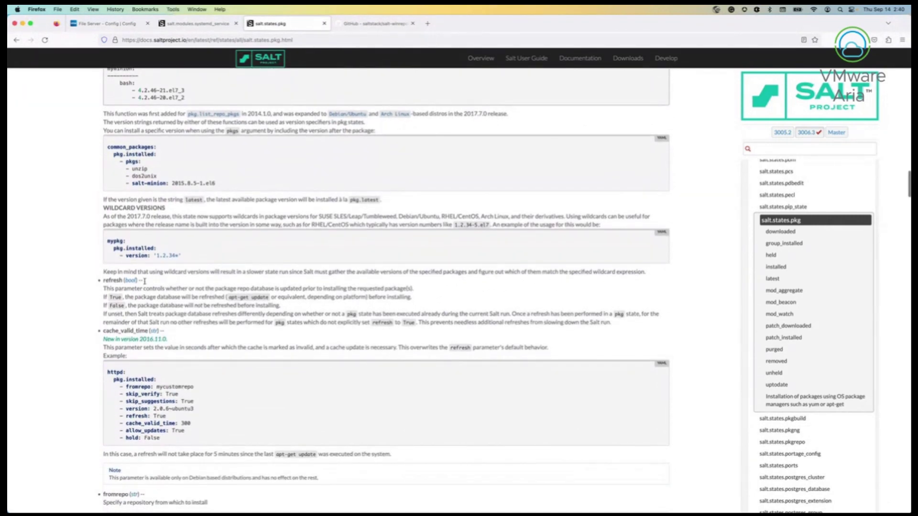
{"action": "scroll", "coordinate": [217, 316], "scroll_direction": "down", "scroll_amount": 1}
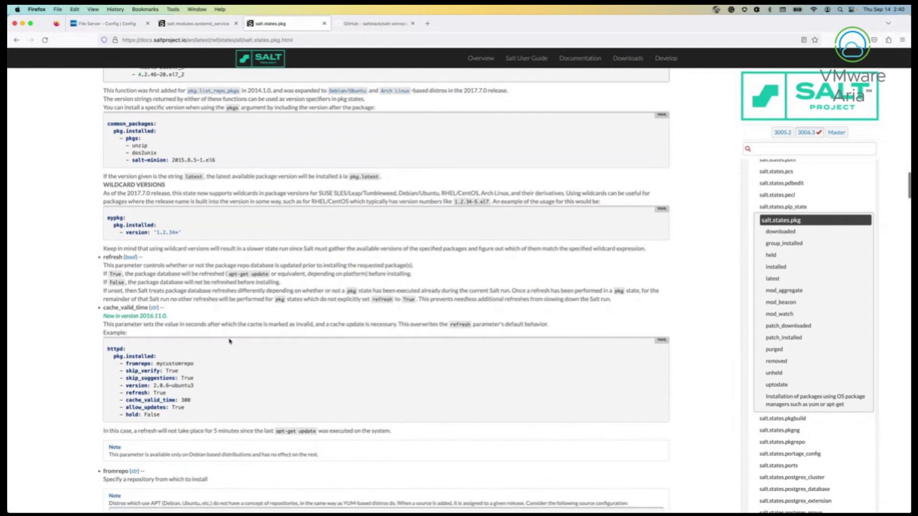
{"action": "scroll", "coordinate": [187, 308], "scroll_direction": "down", "scroll_amount": 10}
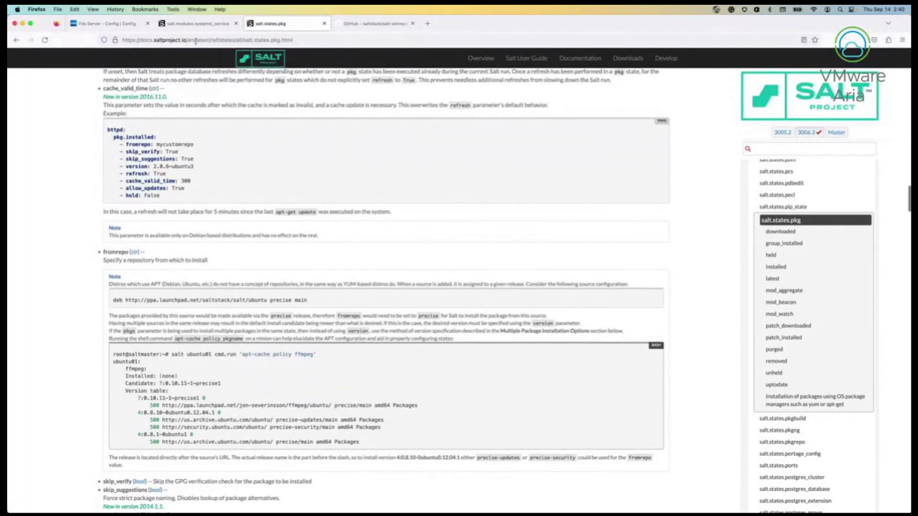
Return to the File Server page, view the setup.sh script in opencart's files folder, and collapse the opencart folder
{"action": "key", "text": "super+2"}
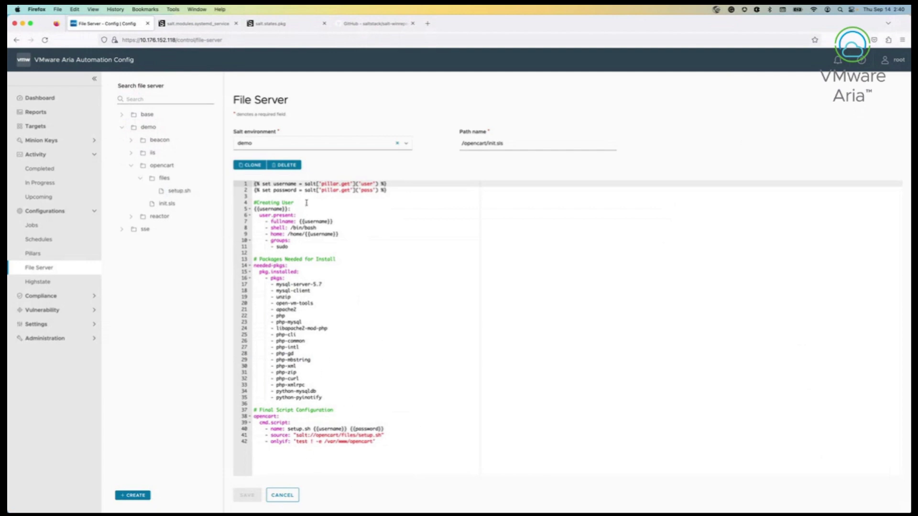
{"action": "left_click", "coordinate": [180, 192]}
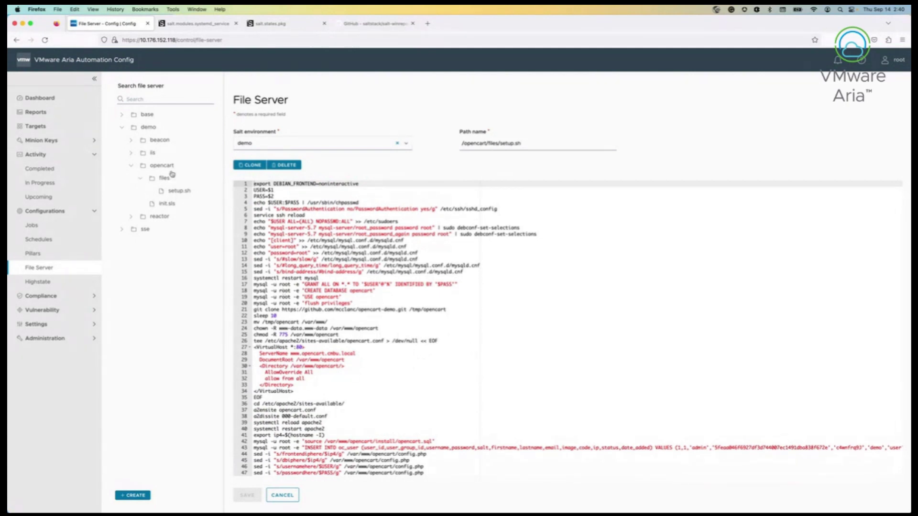
{"action": "left_click", "coordinate": [132, 167]}
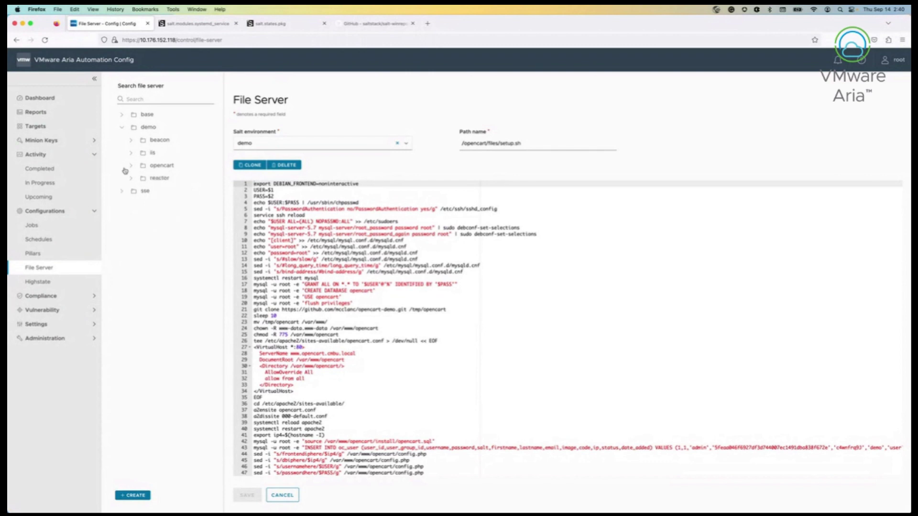
Open the OpenCart target's Ubuntu minion from the targets list and view its job activity
{"action": "left_click", "coordinate": [53, 131]}
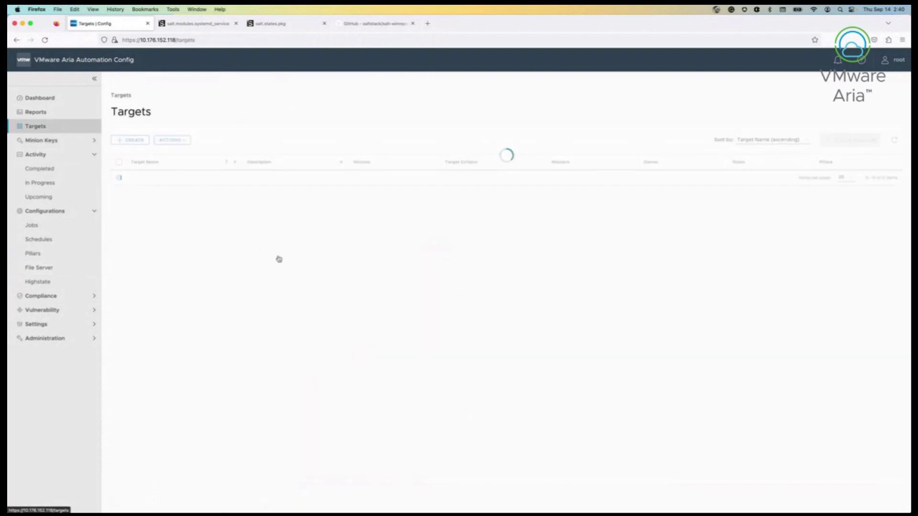
{"action": "left_click", "coordinate": [160, 286]}
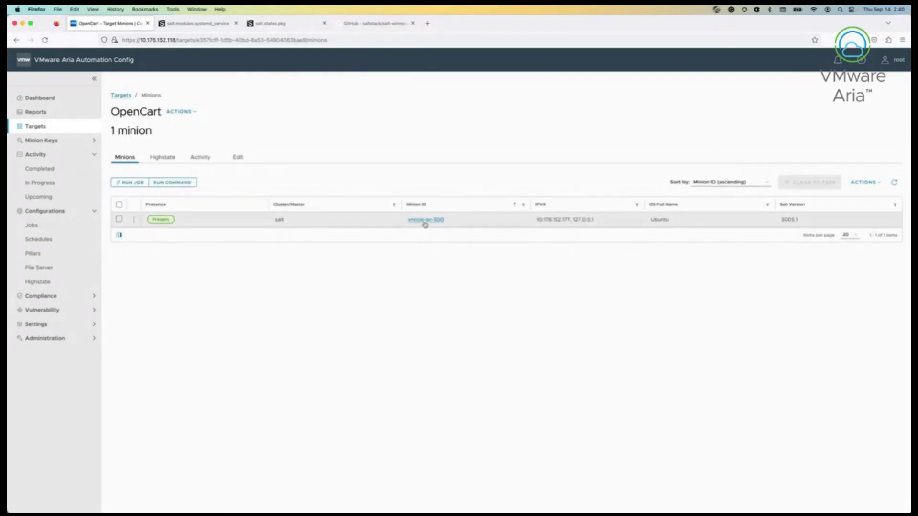
{"action": "left_click", "coordinate": [425, 221]}
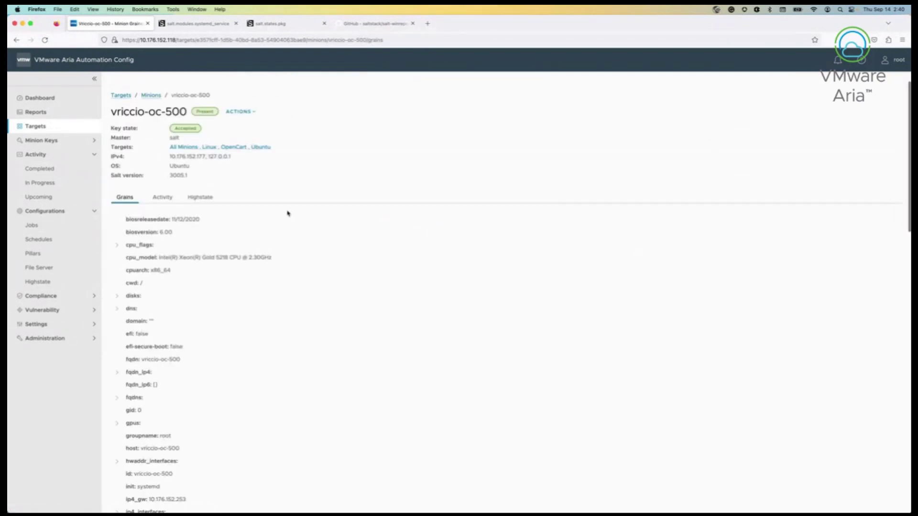
{"action": "left_click", "coordinate": [163, 198]}
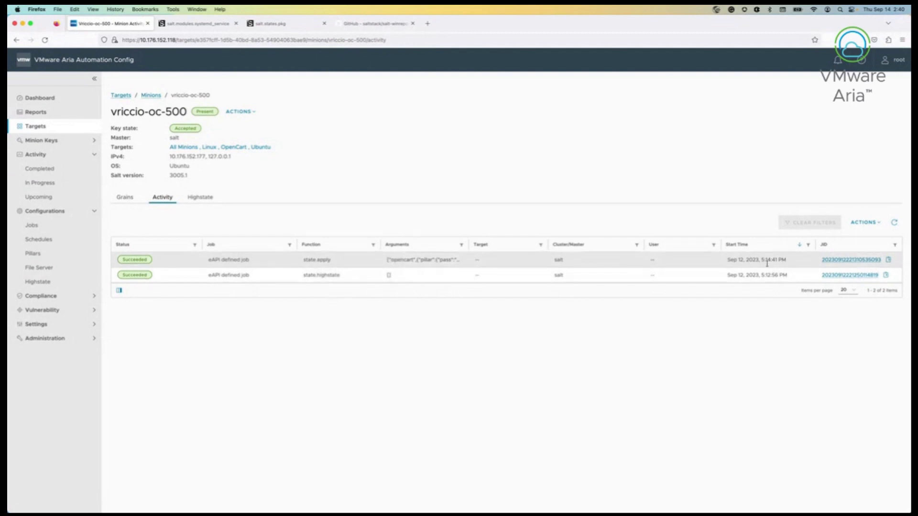
Open the results of the minion's state.apply job and look through the raw output
{"action": "left_click", "coordinate": [826, 260]}
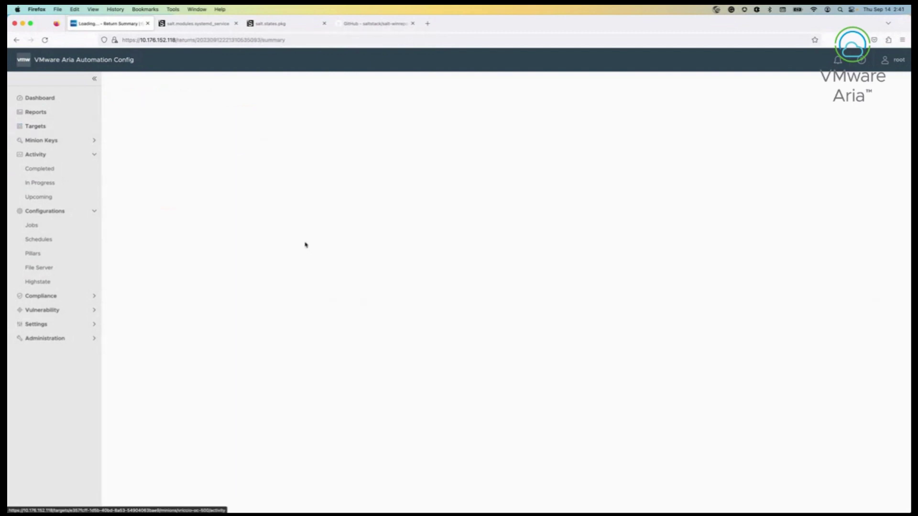
{"action": "left_click", "coordinate": [201, 151]}
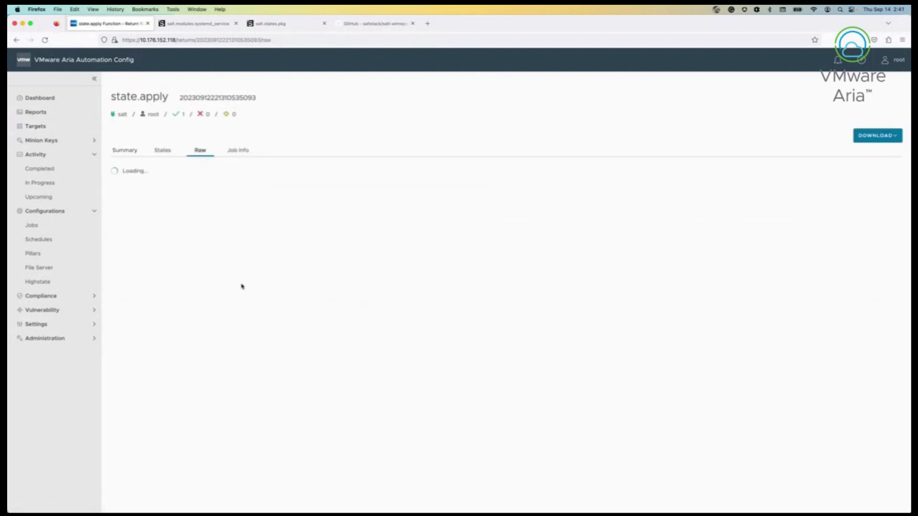
{"action": "scroll", "coordinate": [244, 284], "scroll_direction": "down", "scroll_amount": 1}
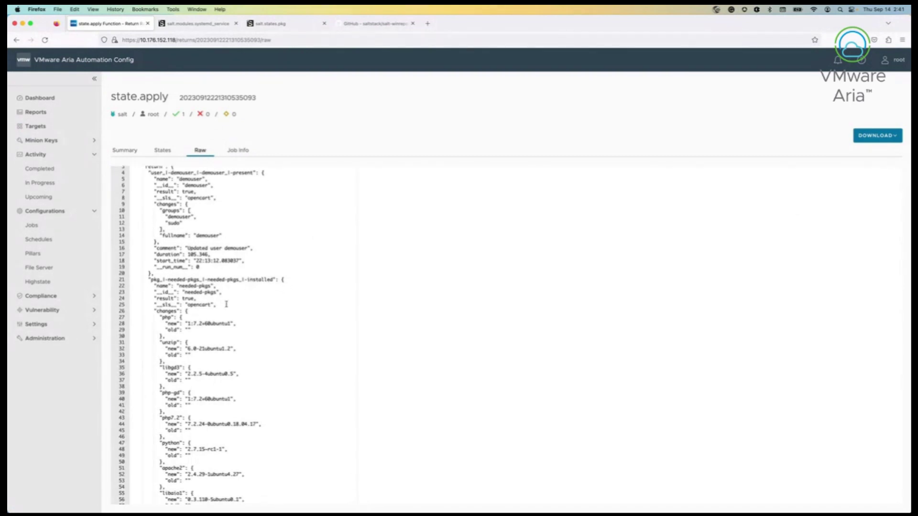
Show the state.apply job's state results, expand the minion's details, and examine the needed-pkgs state and its comment
{"action": "left_click", "coordinate": [162, 150]}
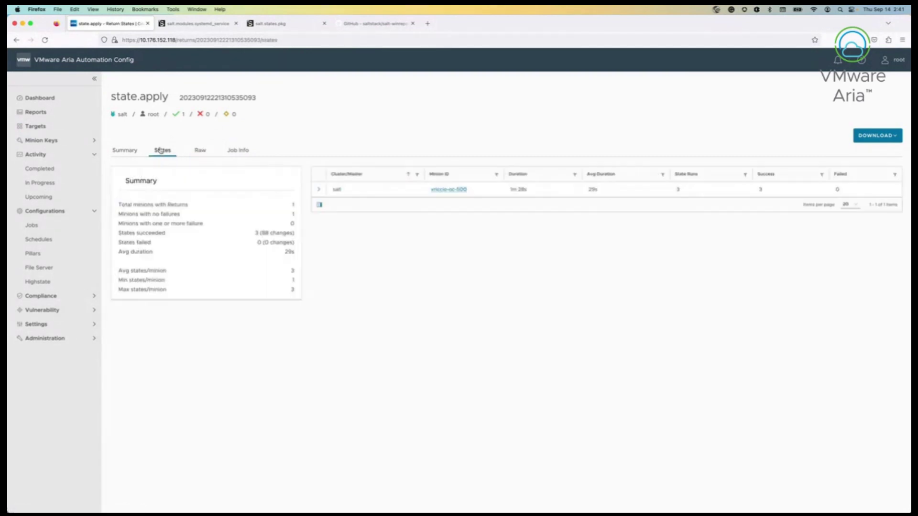
{"action": "left_click", "coordinate": [319, 190]}
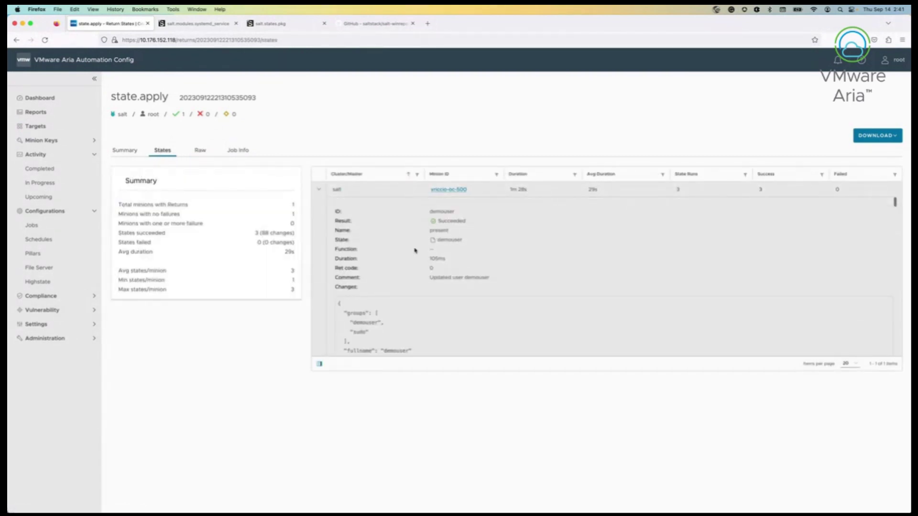
{"action": "scroll", "coordinate": [416, 250], "scroll_direction": "down", "scroll_amount": 10}
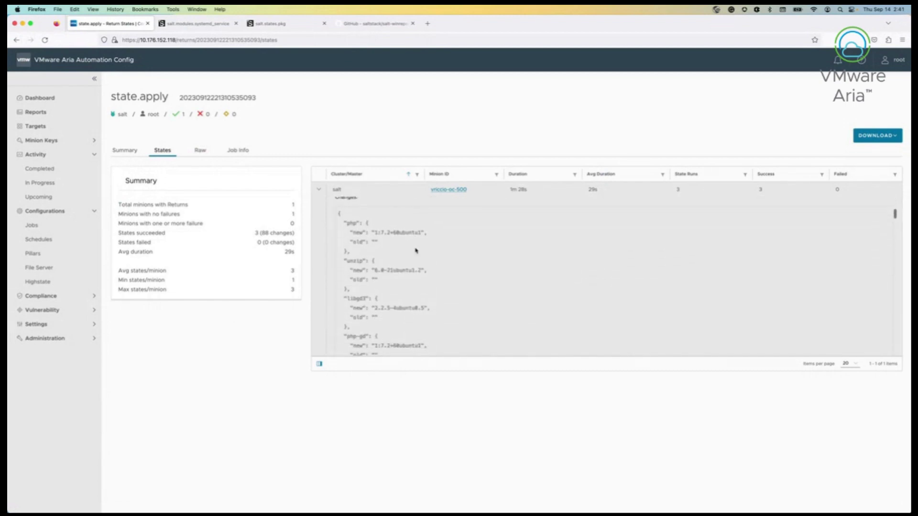
{"action": "scroll", "coordinate": [416, 250], "scroll_direction": "up", "scroll_amount": 4}
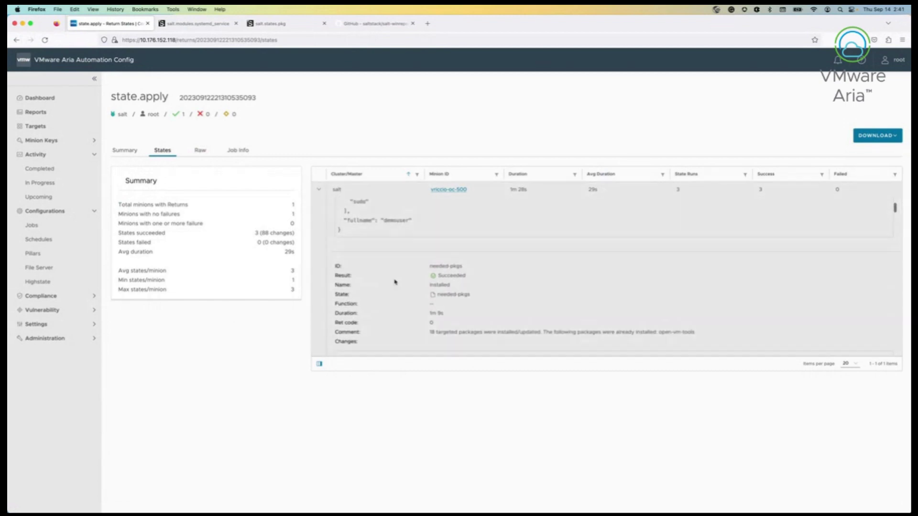
{"action": "scroll", "coordinate": [460, 300], "scroll_direction": "down", "scroll_amount": 2}
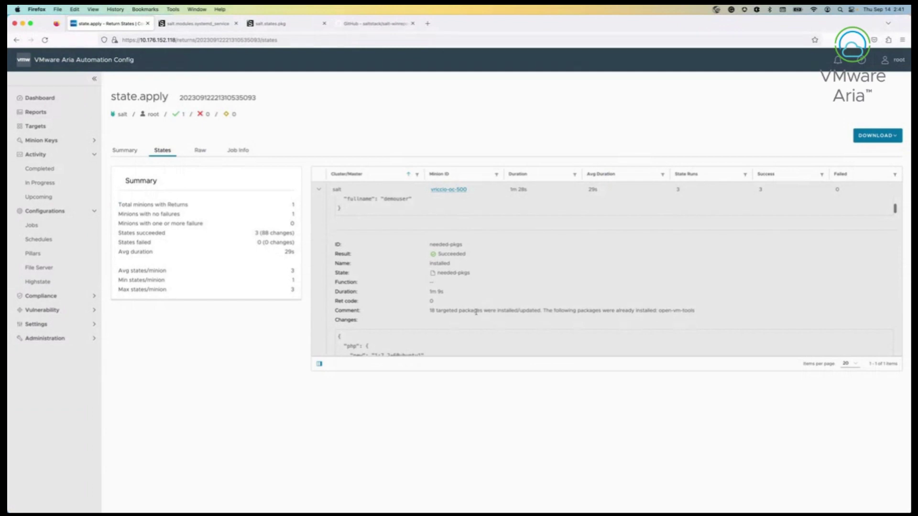
{"action": "left_click_drag", "start_coordinate": [429, 315], "coordinate": [701, 319]}
{"action": "left_click", "coordinate": [528, 270]}
Examine the package changes under needed-pkgs and the opencart script state's output in the minion's expanded results
{"action": "scroll", "coordinate": [388, 305], "scroll_direction": "down", "scroll_amount": 8}
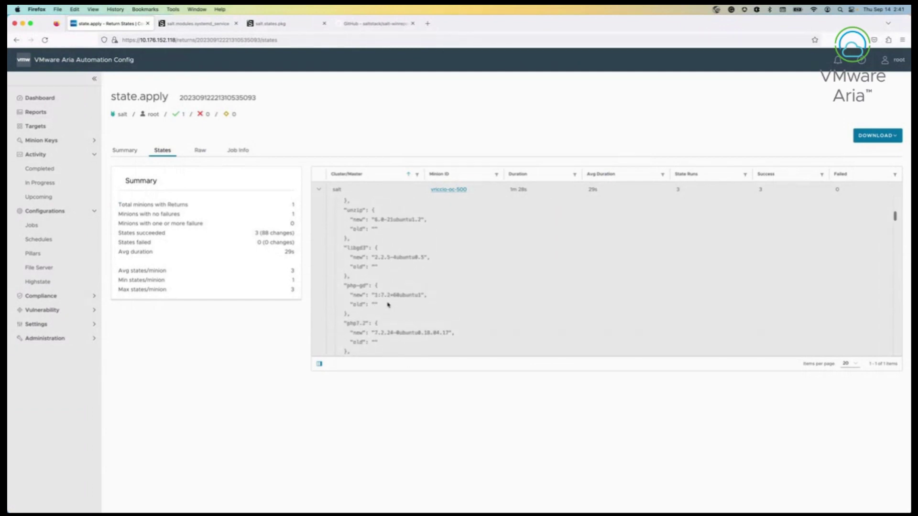
{"action": "scroll", "coordinate": [388, 304], "scroll_direction": "down", "scroll_amount": 8}
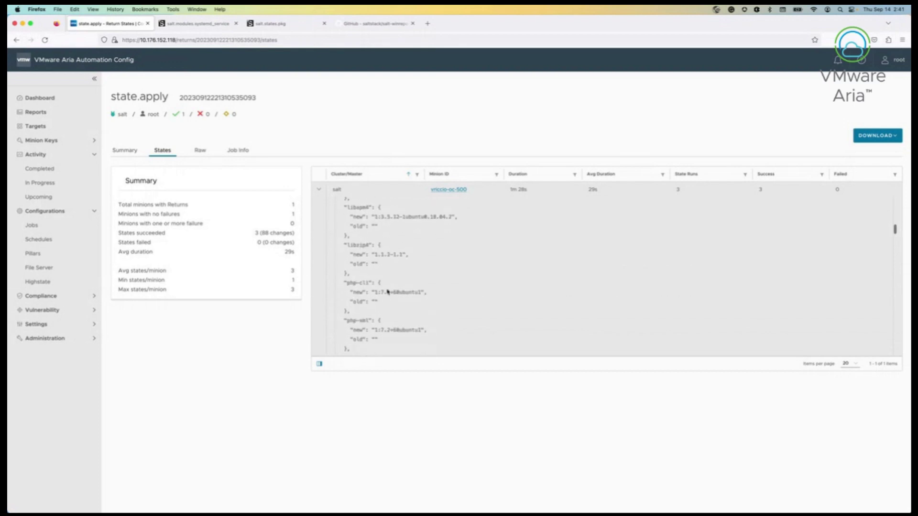
{"action": "scroll", "coordinate": [419, 280], "scroll_direction": "down", "scroll_amount": 5}
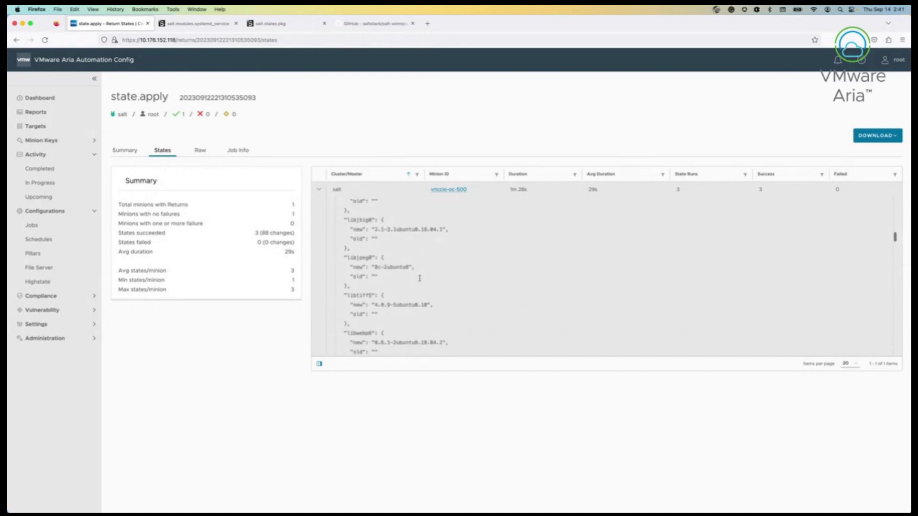
{"action": "scroll", "coordinate": [420, 281], "scroll_direction": "down", "scroll_amount": 5}
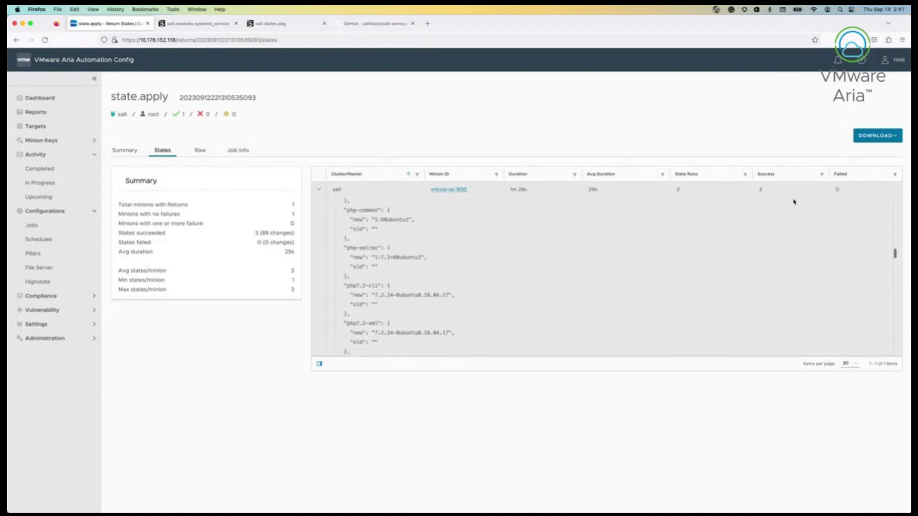
{"action": "scroll", "coordinate": [534, 272], "scroll_direction": "down", "scroll_amount": 5}
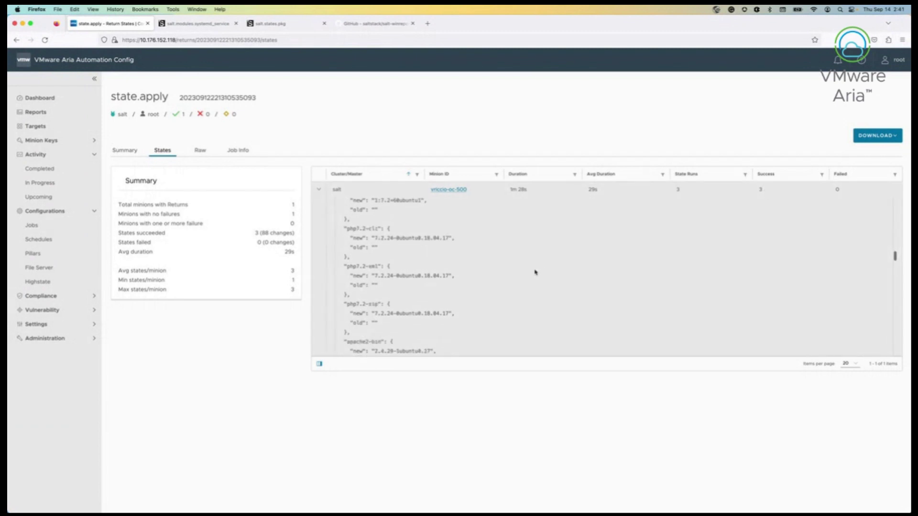
{"action": "scroll", "coordinate": [535, 272], "scroll_direction": "down", "scroll_amount": 5}
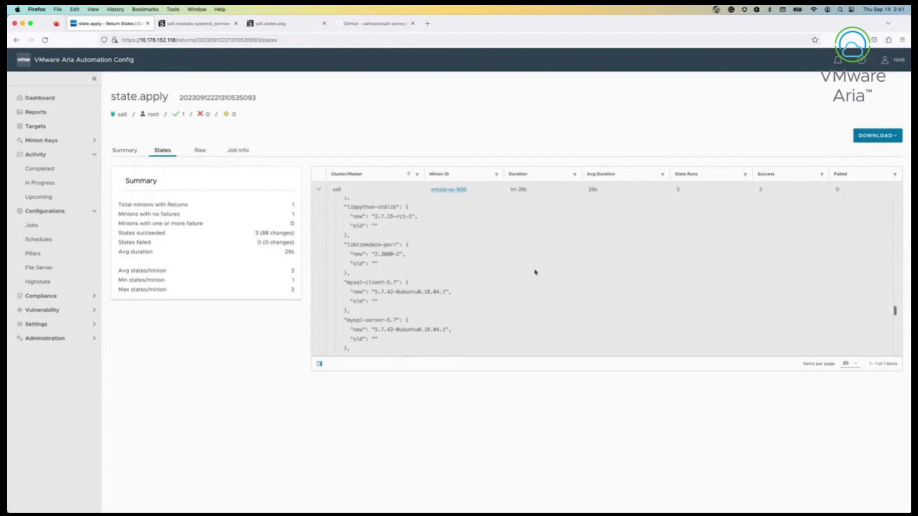
{"action": "scroll", "coordinate": [535, 272], "scroll_direction": "down", "scroll_amount": 6}
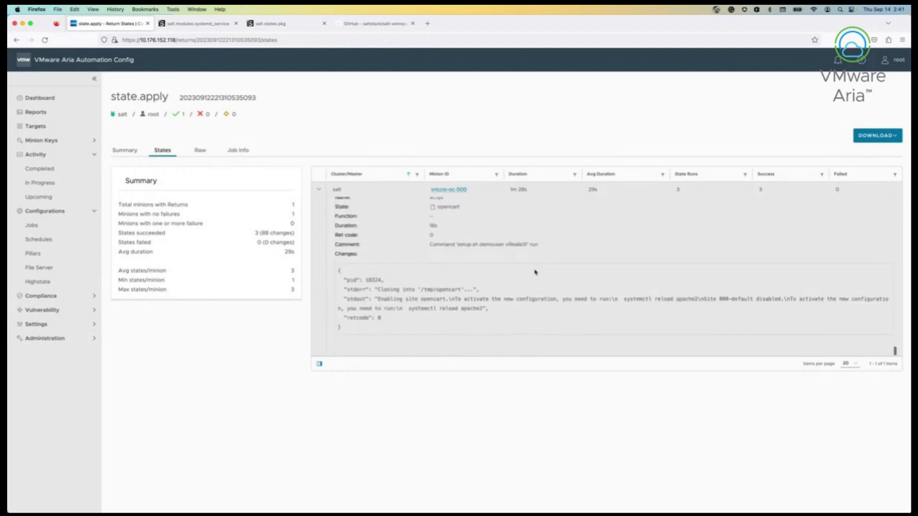
{"action": "scroll", "coordinate": [455, 313], "scroll_direction": "up", "scroll_amount": 3}
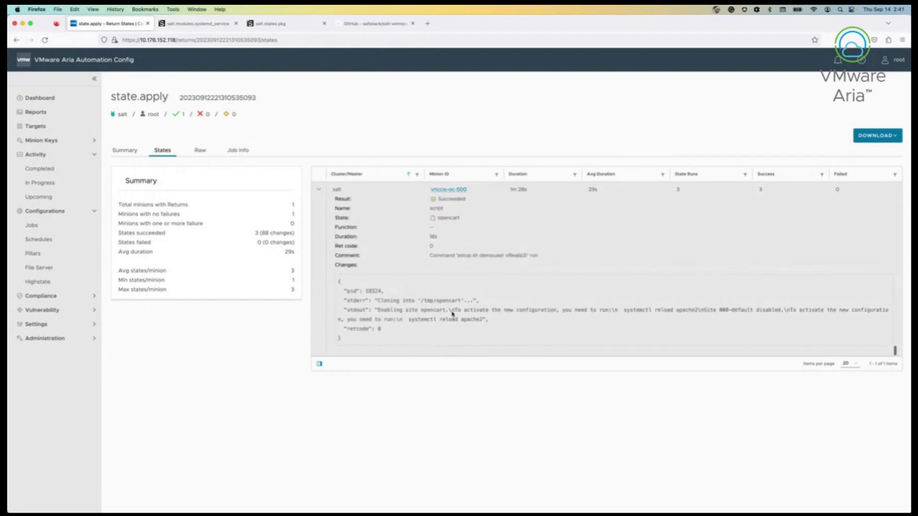
{"action": "scroll", "coordinate": [452, 313], "scroll_direction": "up", "scroll_amount": 6}
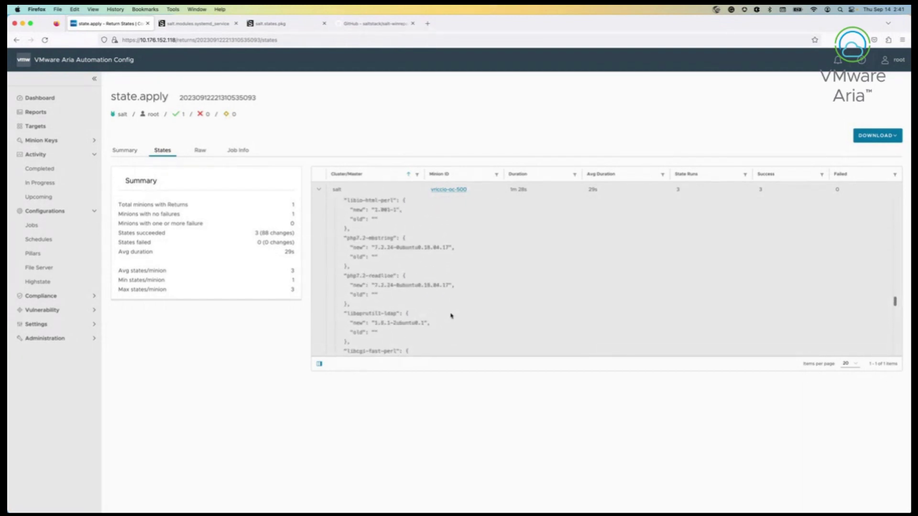
Review the minion's expanded state results back to the demouser changes, and look through the state.apply job's raw output
{"action": "scroll", "coordinate": [451, 315], "scroll_direction": "up", "scroll_amount": 8}
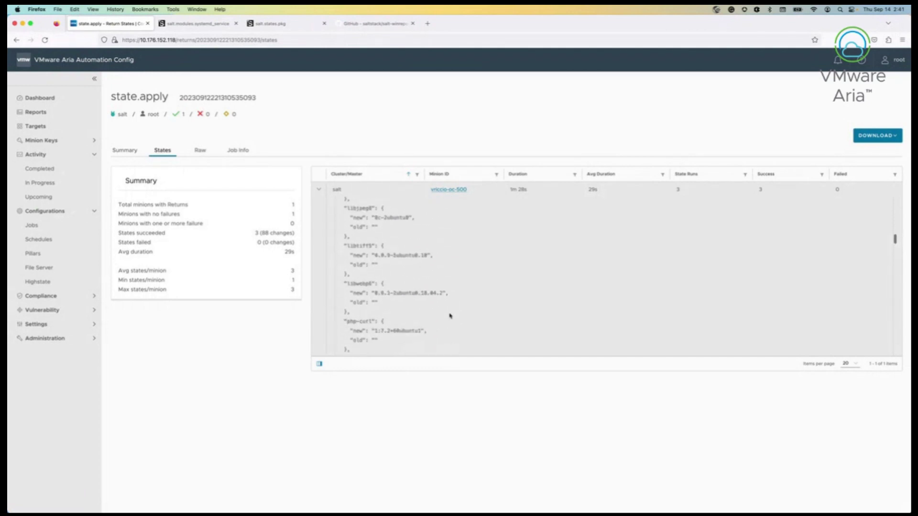
{"action": "scroll", "coordinate": [449, 316], "scroll_direction": "up", "scroll_amount": 8}
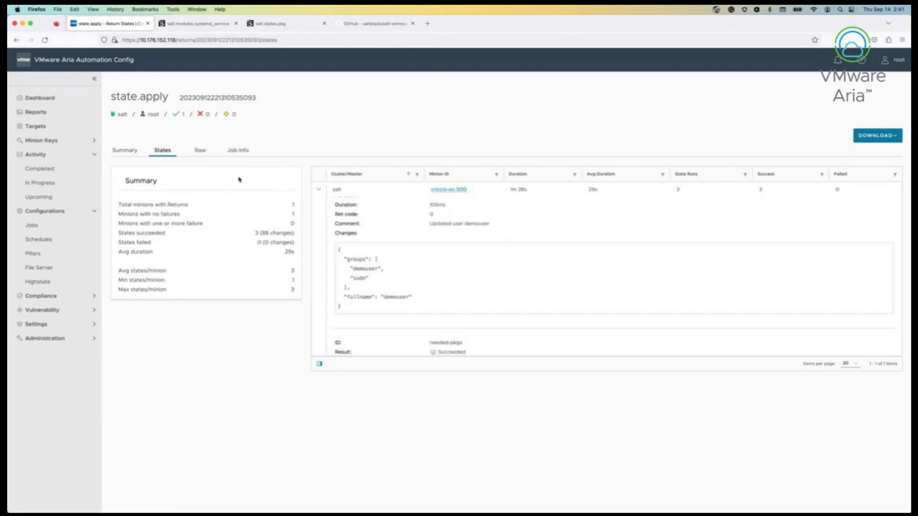
{"action": "left_click", "coordinate": [200, 150]}
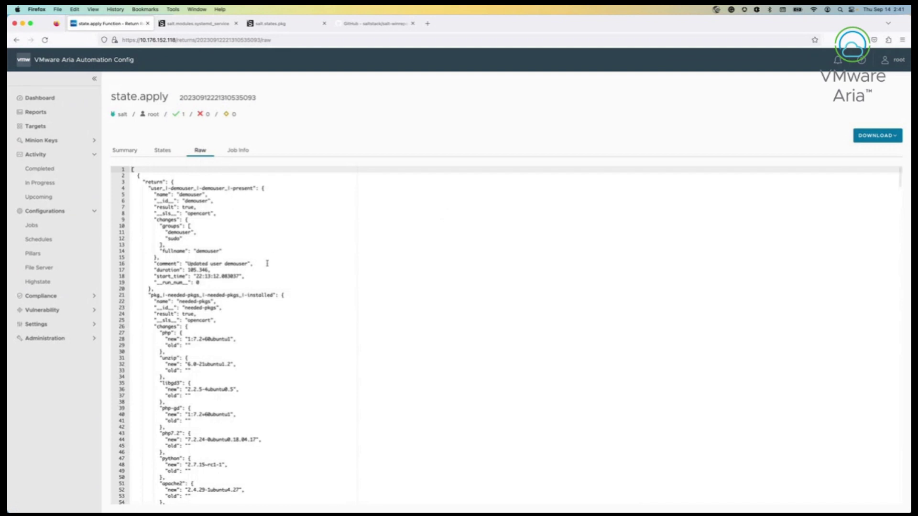
{"action": "scroll", "coordinate": [267, 262], "scroll_direction": "down", "scroll_amount": 20}
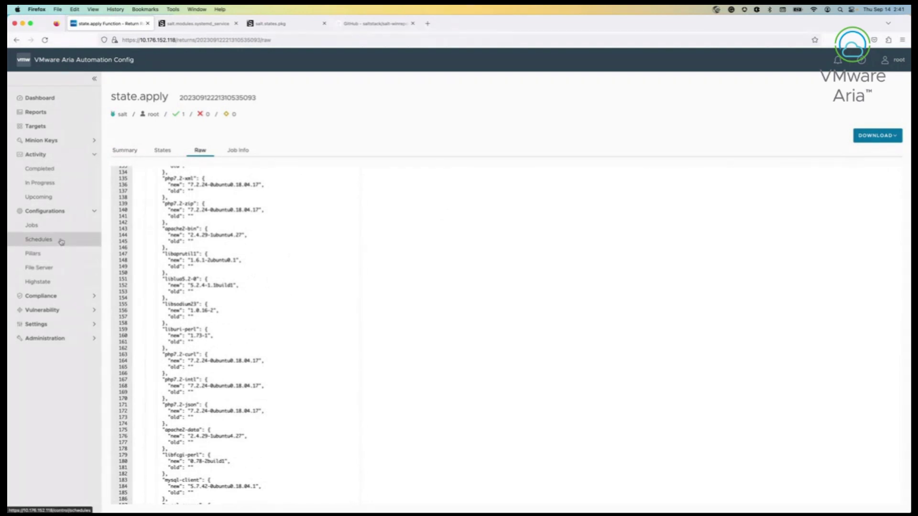
On the file server, expand demo's iis folder and view init.sls, apppool_iis.sls and windows_iis.add_iis_feature.sls
{"action": "left_click", "coordinate": [57, 276]}
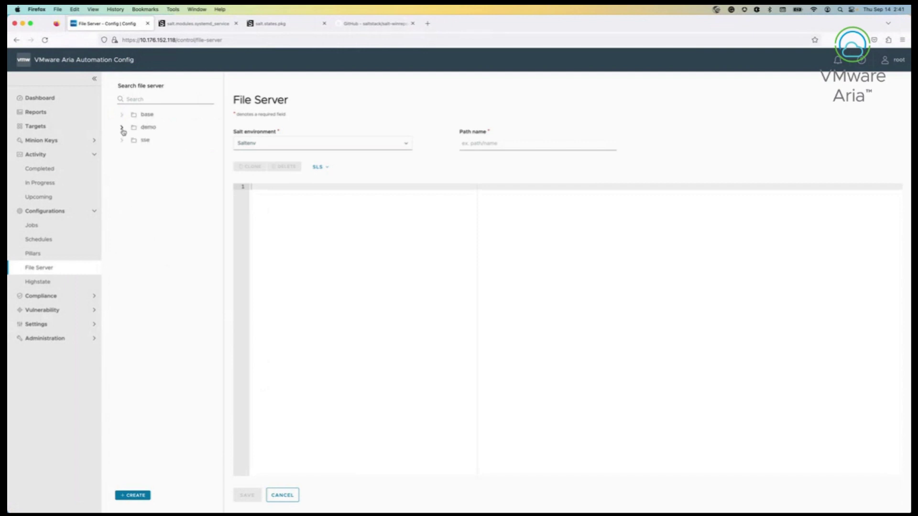
{"action": "left_click", "coordinate": [122, 127]}
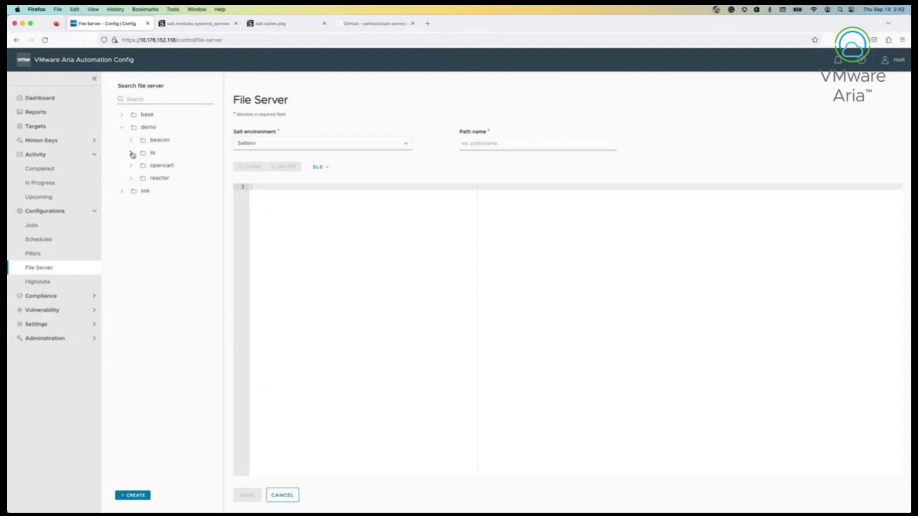
{"action": "left_click", "coordinate": [132, 153]}
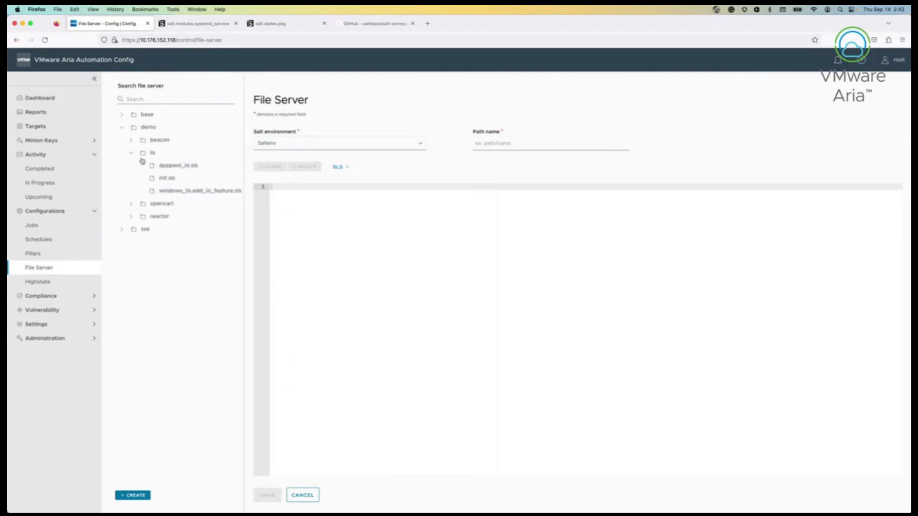
{"action": "left_click", "coordinate": [175, 179]}
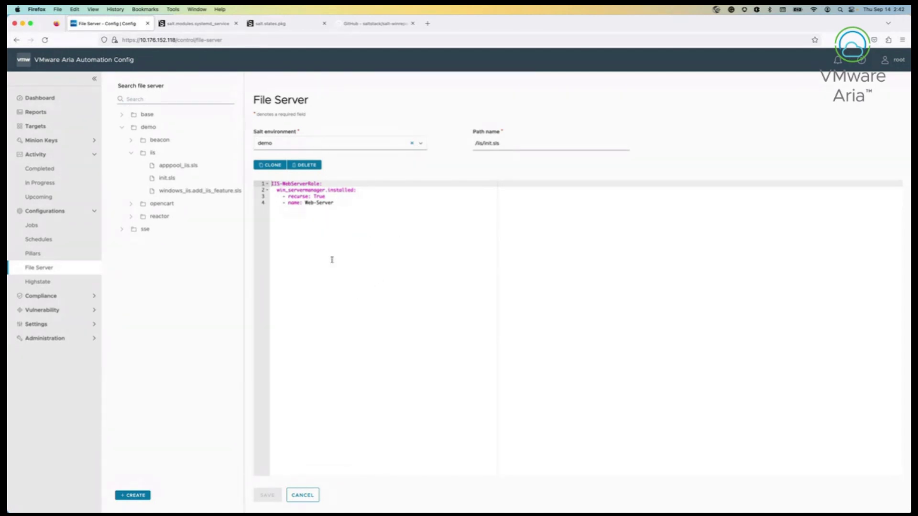
{"action": "left_click", "coordinate": [188, 169]}
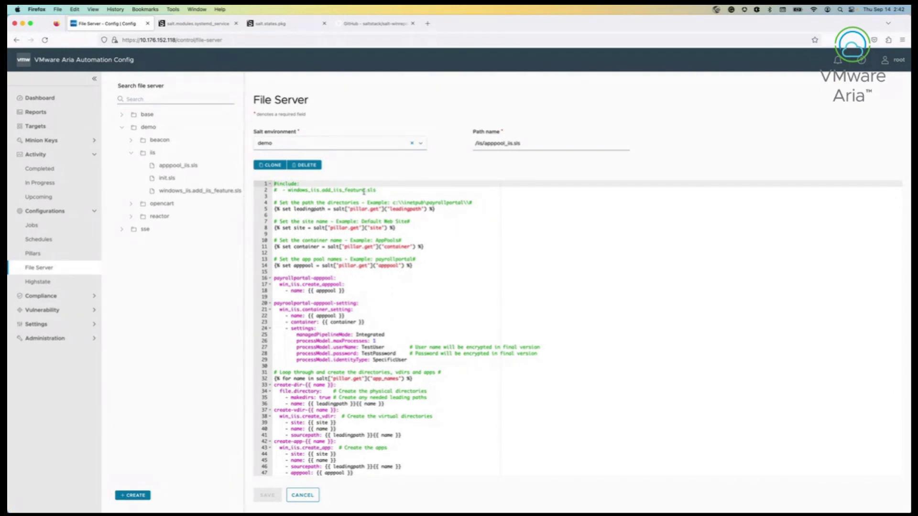
{"action": "left_click", "coordinate": [182, 192]}
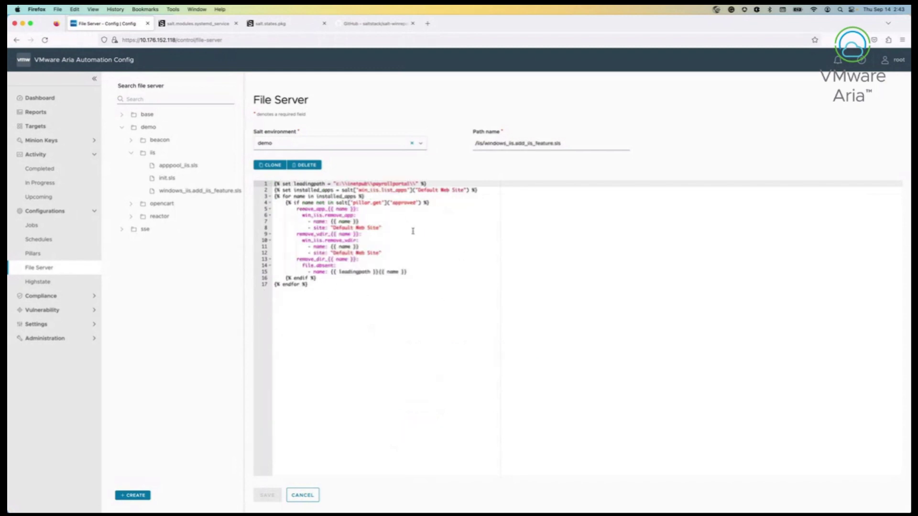
Reopen apppool_iis.sls and examine its pillar variables, app pool settings, and the loop creating directories, vdirs and apps
{"action": "left_click", "coordinate": [191, 168]}
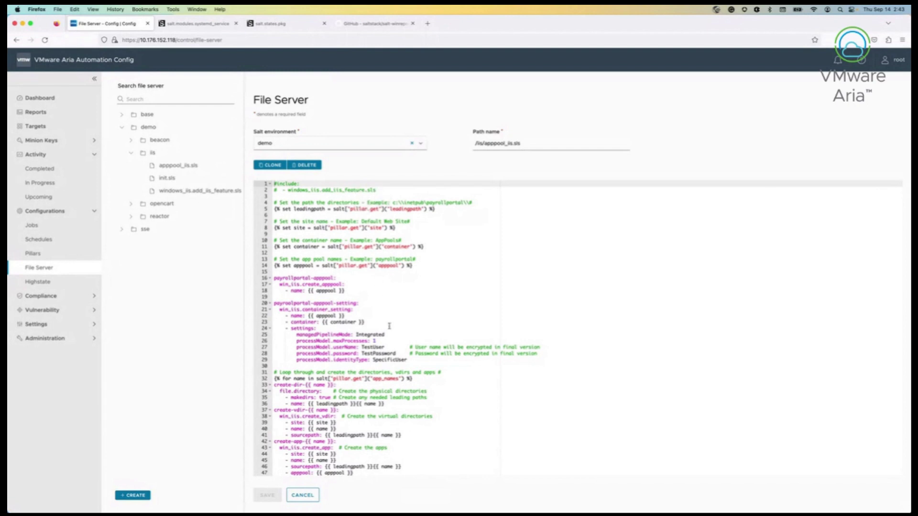
{"action": "scroll", "coordinate": [389, 326], "scroll_direction": "down", "scroll_amount": 5}
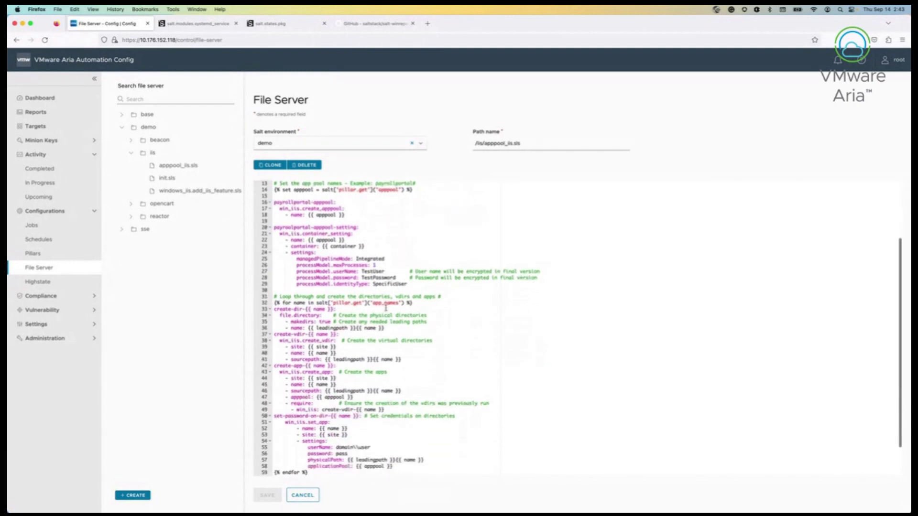
{"action": "scroll", "coordinate": [359, 249], "scroll_direction": "up", "scroll_amount": 5}
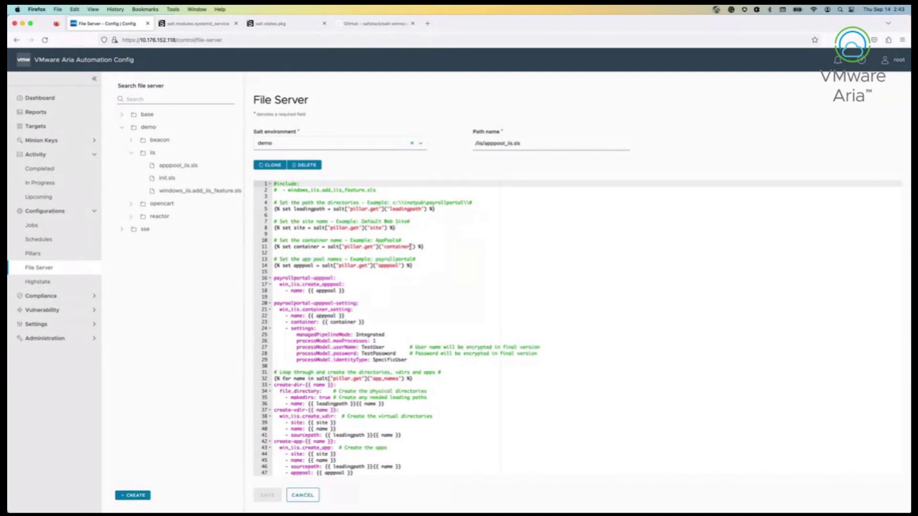
{"action": "scroll", "coordinate": [392, 254], "scroll_direction": "down", "scroll_amount": 3}
{"action": "scroll", "coordinate": [390, 246], "scroll_direction": "up", "scroll_amount": 2}
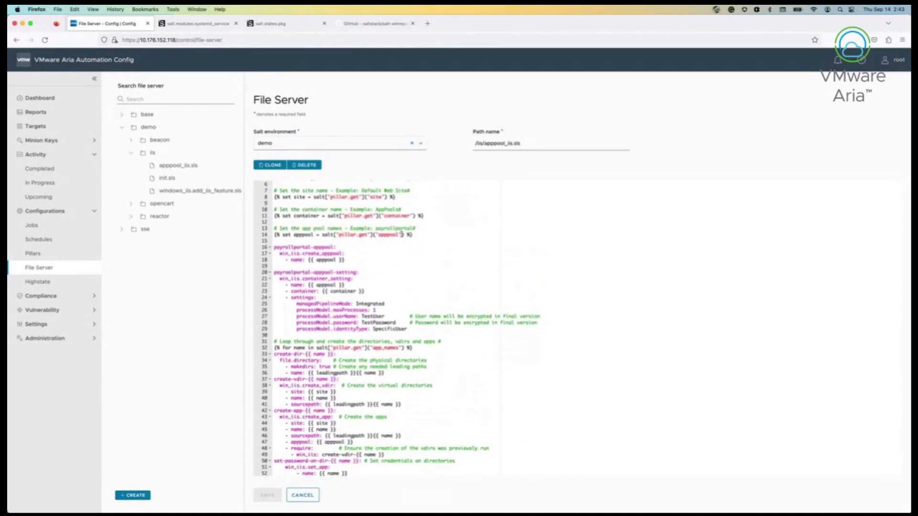
{"action": "scroll", "coordinate": [401, 234], "scroll_direction": "down", "scroll_amount": 5}
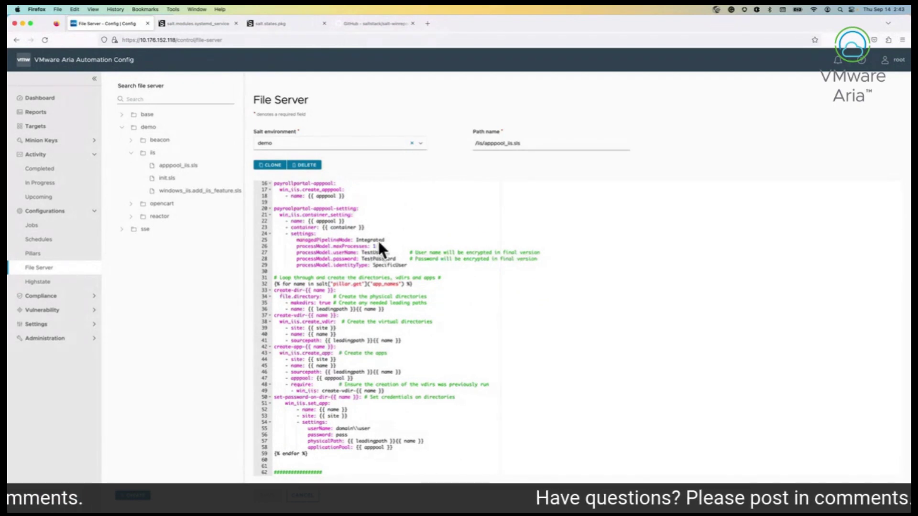
{"action": "scroll", "coordinate": [396, 277], "scroll_direction": "down", "scroll_amount": 2}
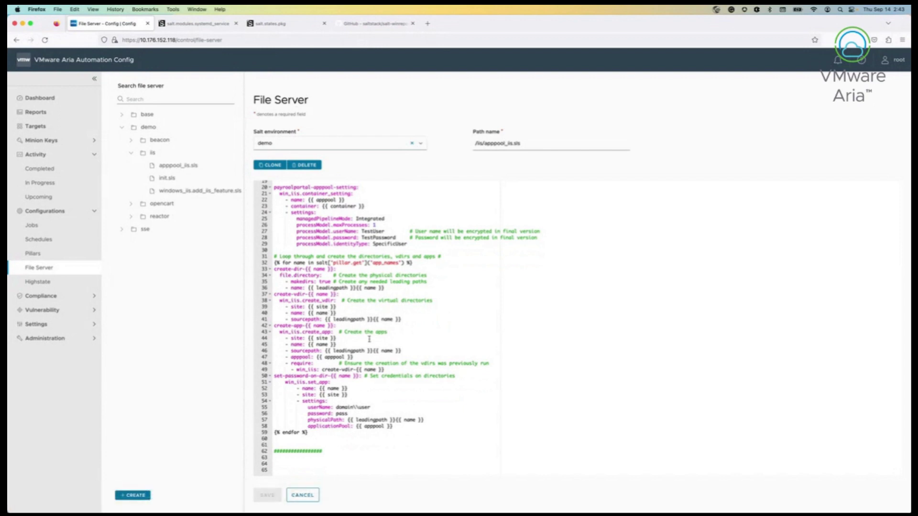
{"action": "scroll", "coordinate": [408, 319], "scroll_direction": "up", "scroll_amount": 5}
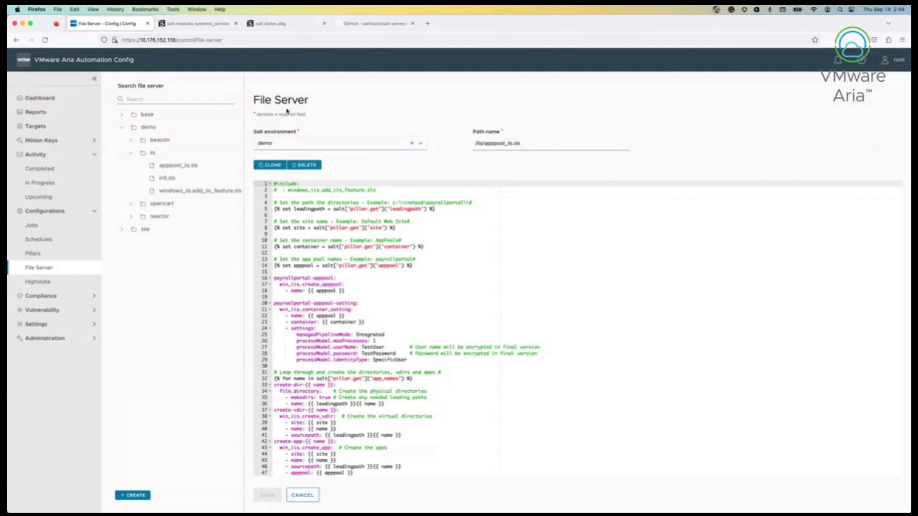
Switch to the saltstack/salt-winrepo-ng repository on GitHub and browse its Windows package definitions as far as the Python files
{"action": "left_click", "coordinate": [388, 23]}
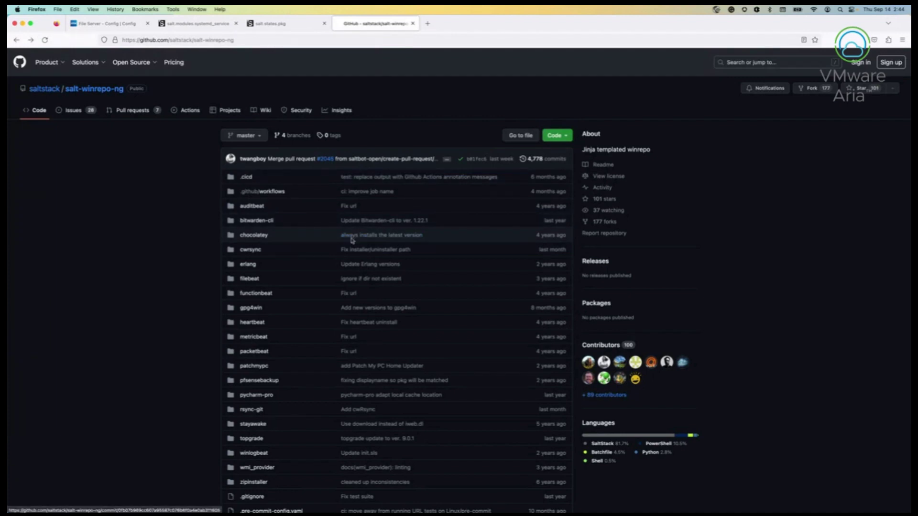
{"action": "scroll", "coordinate": [351, 238], "scroll_direction": "down", "scroll_amount": 6}
{"action": "scroll", "coordinate": [352, 240], "scroll_direction": "down", "scroll_amount": 2}
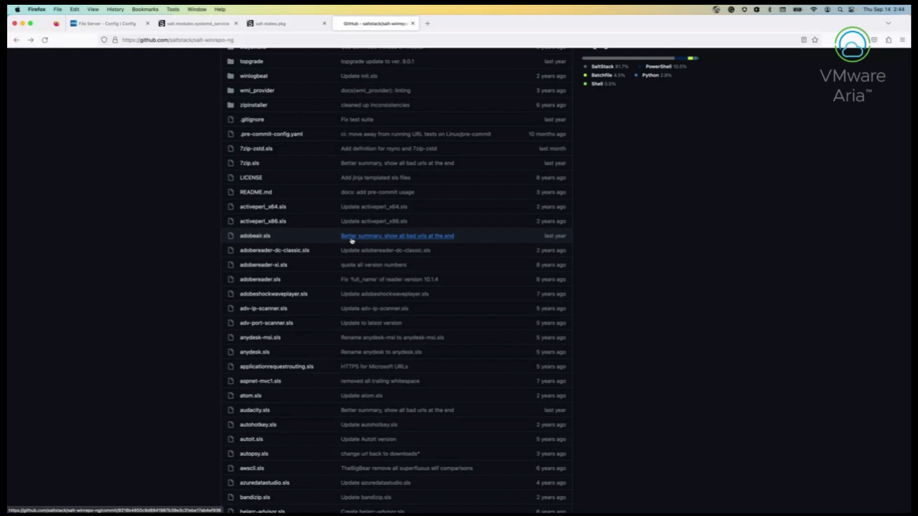
{"action": "scroll", "coordinate": [363, 244], "scroll_direction": "down", "scroll_amount": 4}
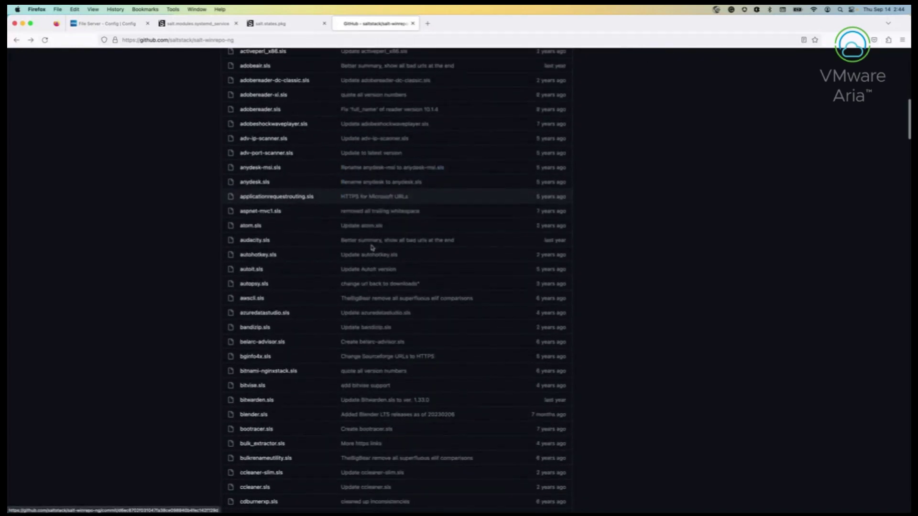
{"action": "scroll", "coordinate": [372, 247], "scroll_direction": "down", "scroll_amount": 20}
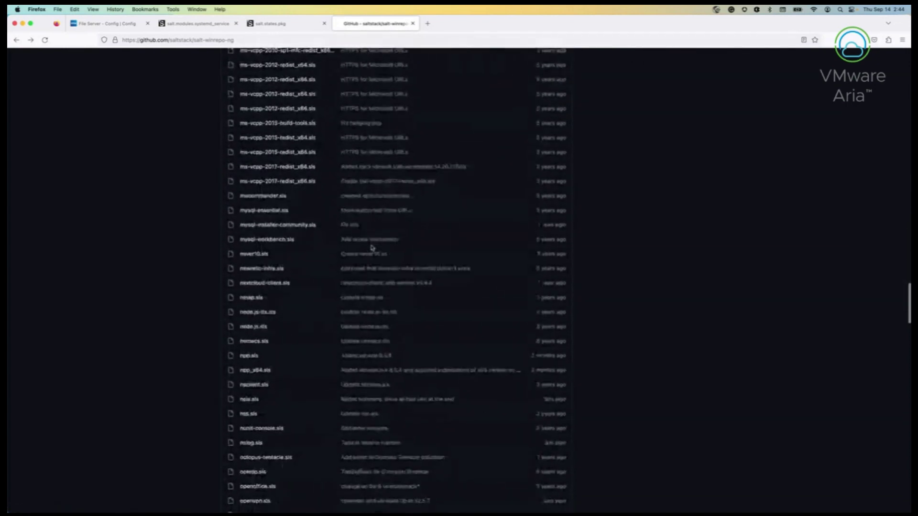
{"action": "scroll", "coordinate": [371, 248], "scroll_direction": "down", "scroll_amount": 15}
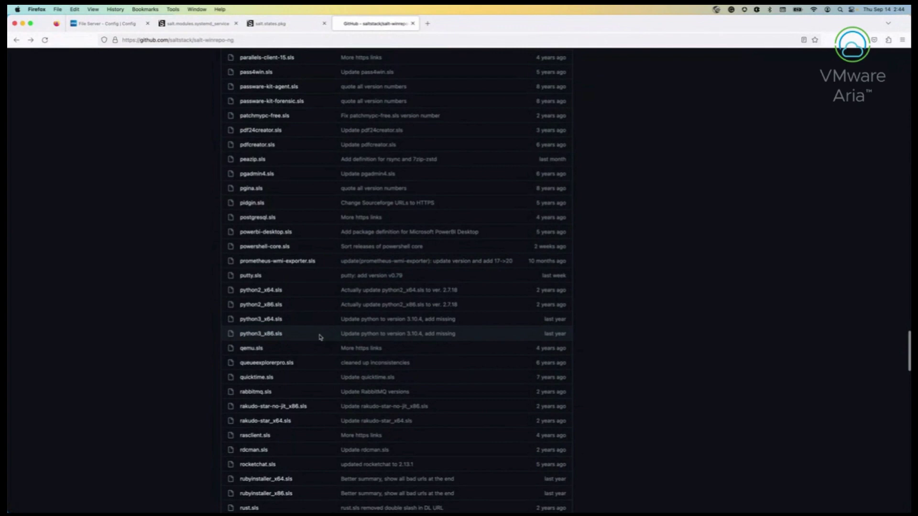
Open python3_x86.sls and examine its EXE and MSI version lists and its installer and uninstaller definitions
{"action": "left_click", "coordinate": [272, 335]}
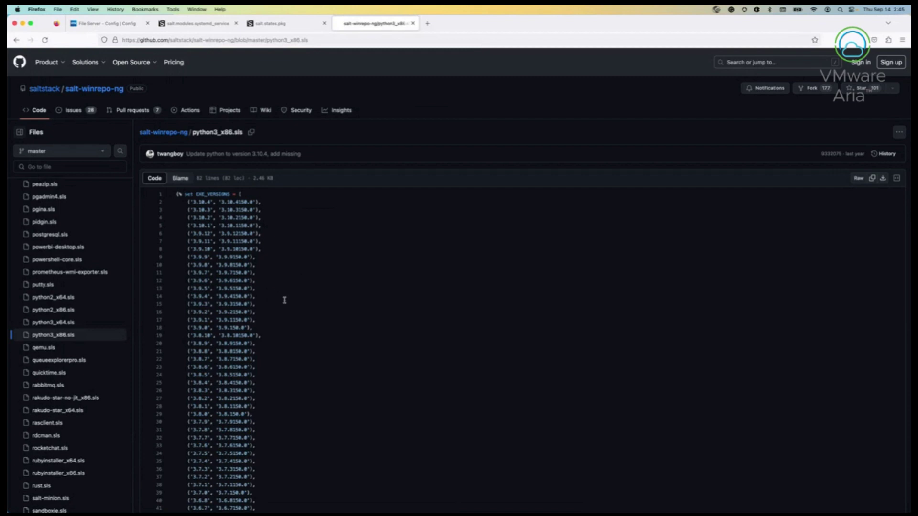
{"action": "scroll", "coordinate": [302, 313], "scroll_direction": "down", "scroll_amount": 1}
{"action": "scroll", "coordinate": [302, 314], "scroll_direction": "down", "scroll_amount": 10}
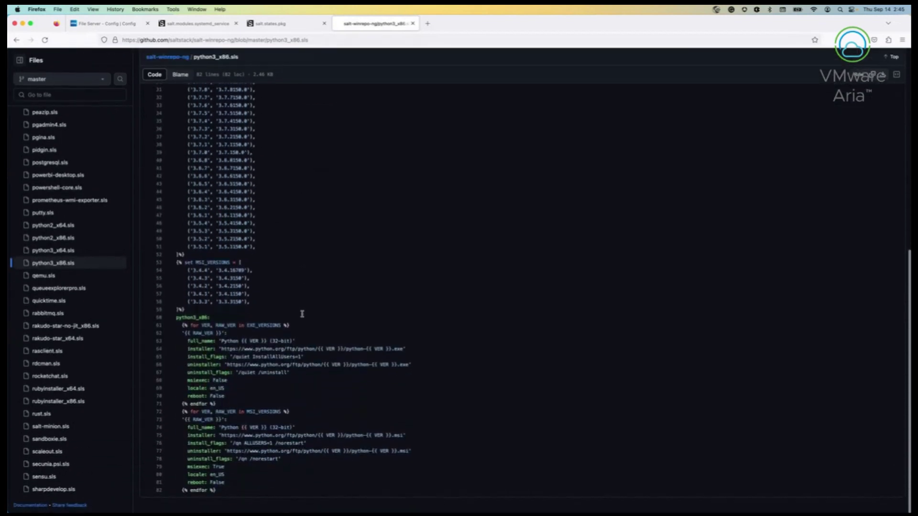
{"action": "scroll", "coordinate": [306, 315], "scroll_direction": "up", "scroll_amount": 10}
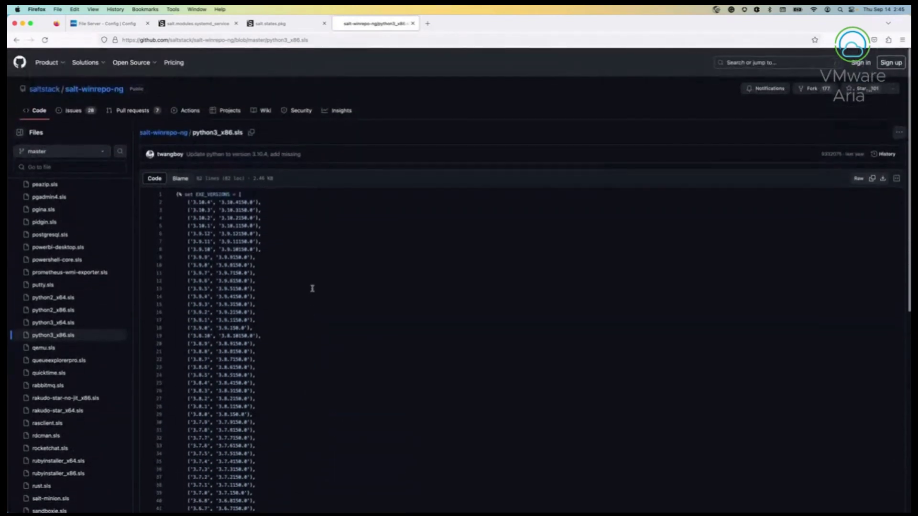
{"action": "scroll", "coordinate": [312, 288], "scroll_direction": "down", "scroll_amount": 8}
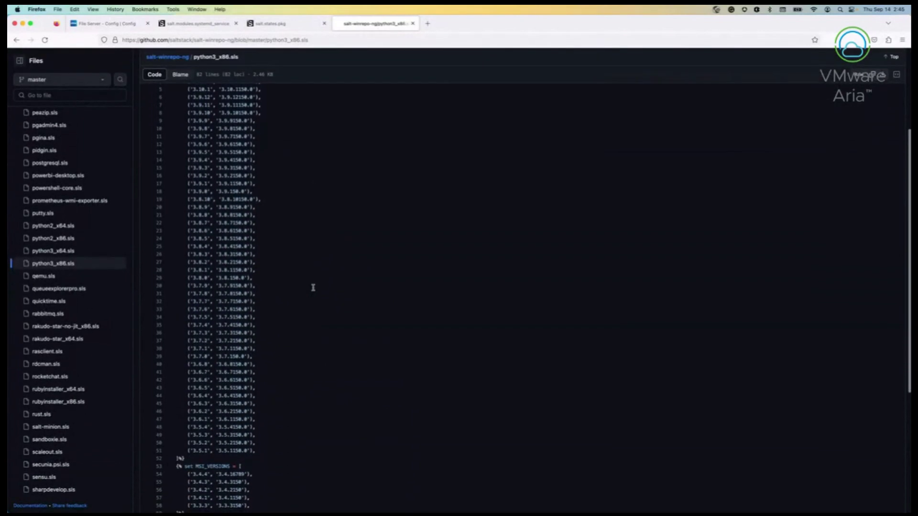
{"action": "scroll", "coordinate": [313, 287], "scroll_direction": "down", "scroll_amount": 2}
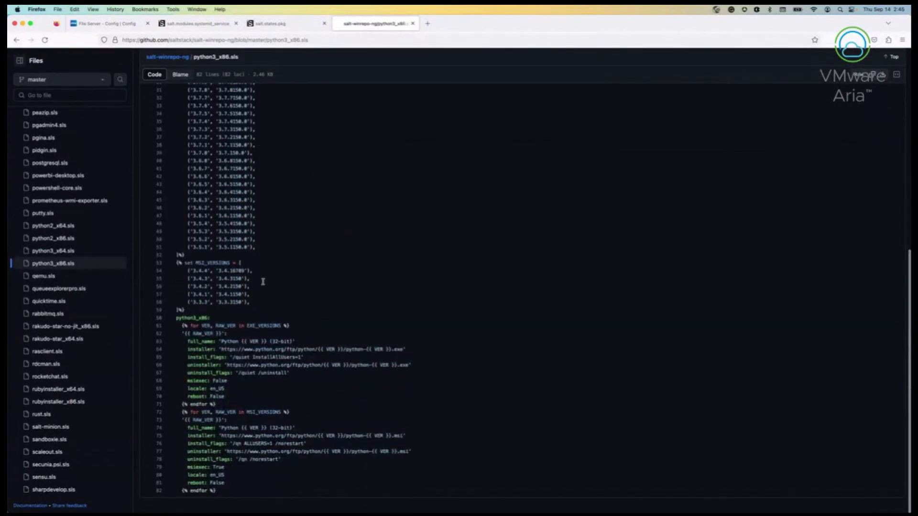
{"action": "scroll", "coordinate": [225, 262], "scroll_direction": "up", "scroll_amount": 10}
{"action": "scroll", "coordinate": [238, 263], "scroll_direction": "down", "scroll_amount": 6}
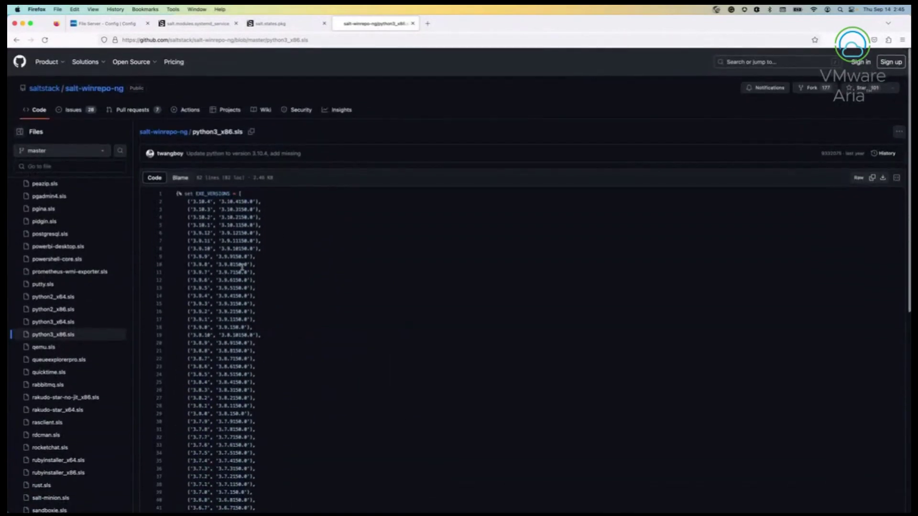
{"action": "scroll", "coordinate": [242, 266], "scroll_direction": "down", "scroll_amount": 2}
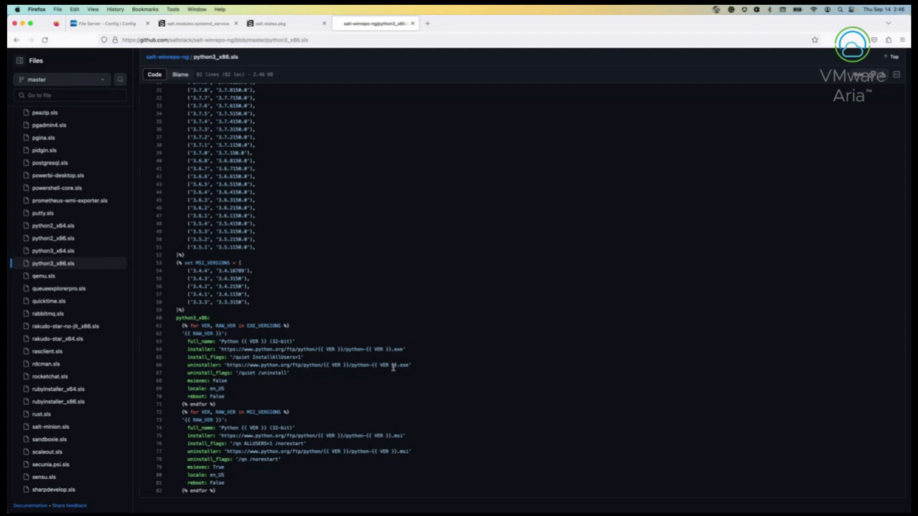
{"action": "scroll", "coordinate": [399, 352], "scroll_direction": "up", "scroll_amount": 10}
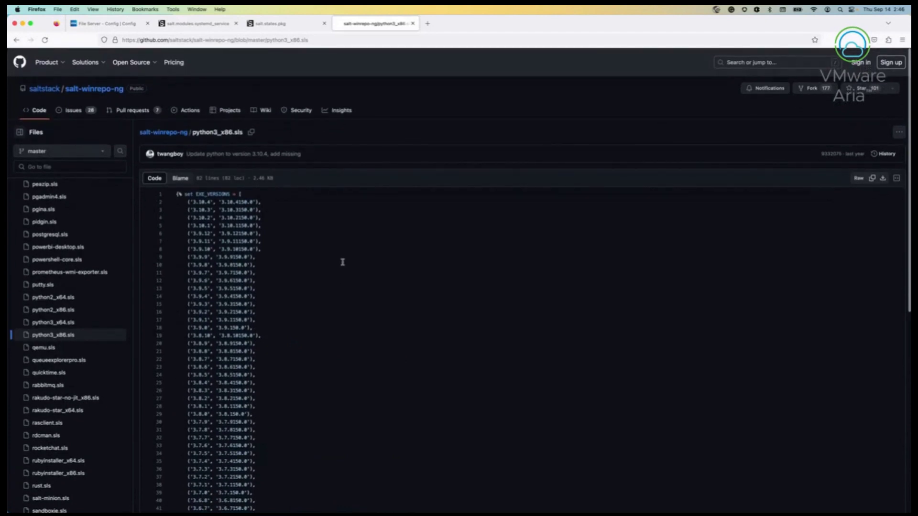
Return to the salt-winrepo-ng repository root and look through the available package .sls files again
{"action": "left_click", "coordinate": [183, 135]}
{"action": "scroll", "coordinate": [377, 308], "scroll_direction": "down", "scroll_amount": 20}
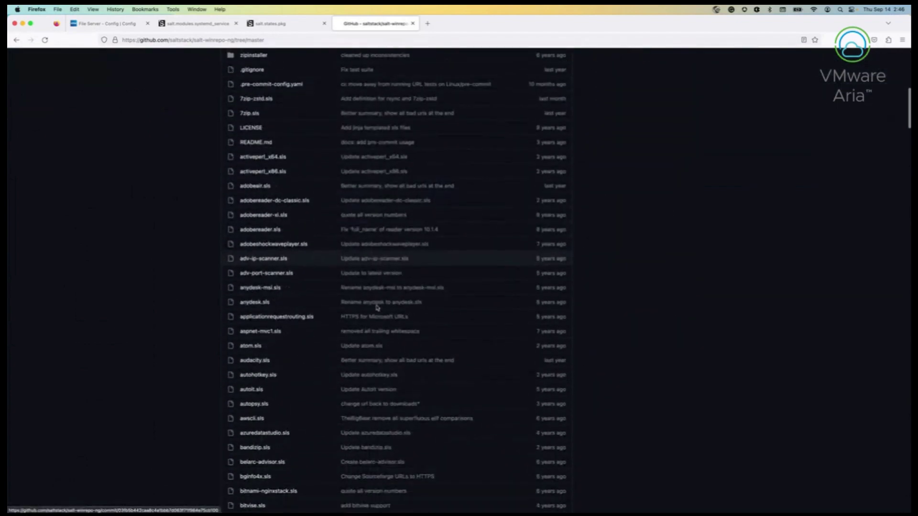
{"action": "scroll", "coordinate": [378, 308], "scroll_direction": "down", "scroll_amount": 15}
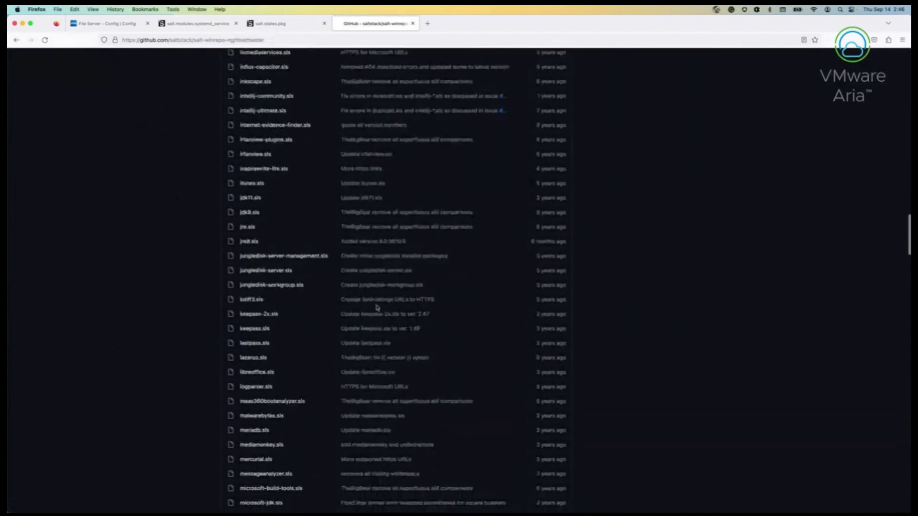
{"action": "scroll", "coordinate": [377, 309], "scroll_direction": "down", "scroll_amount": 15}
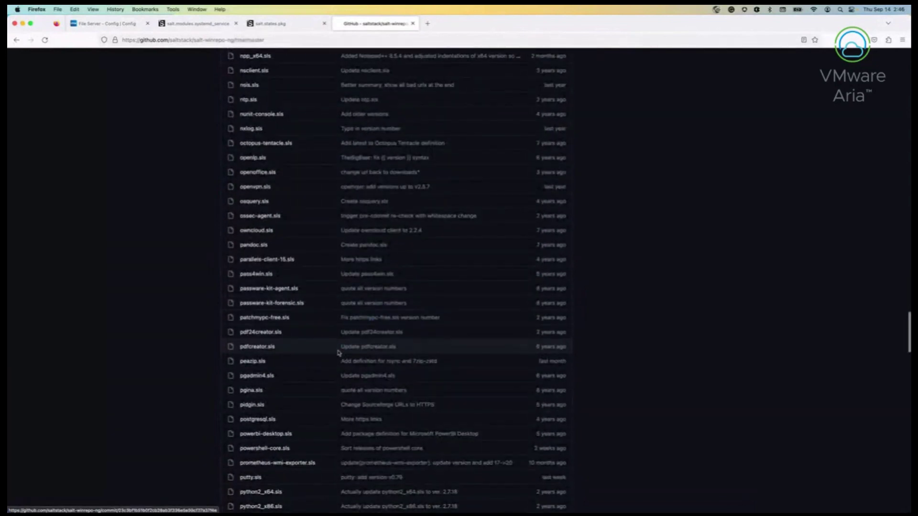
{"action": "scroll", "coordinate": [342, 347], "scroll_direction": "down", "scroll_amount": 5}
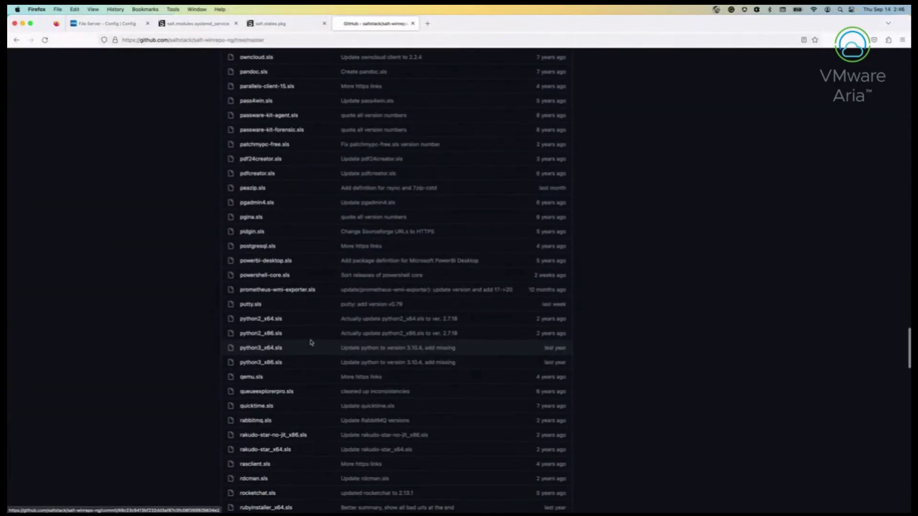
{"action": "scroll", "coordinate": [343, 344], "scroll_direction": "up", "scroll_amount": 9}
{"action": "scroll", "coordinate": [344, 343], "scroll_direction": "down", "scroll_amount": 15}
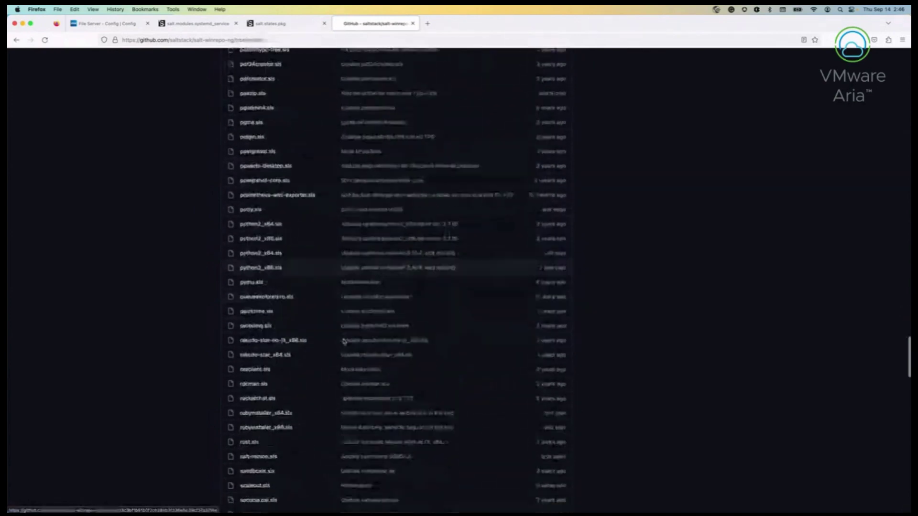
Find vscode.sls in the package list and examine its versions, installer URLs and install flags
{"action": "scroll", "coordinate": [344, 342], "scroll_direction": "down", "scroll_amount": 15}
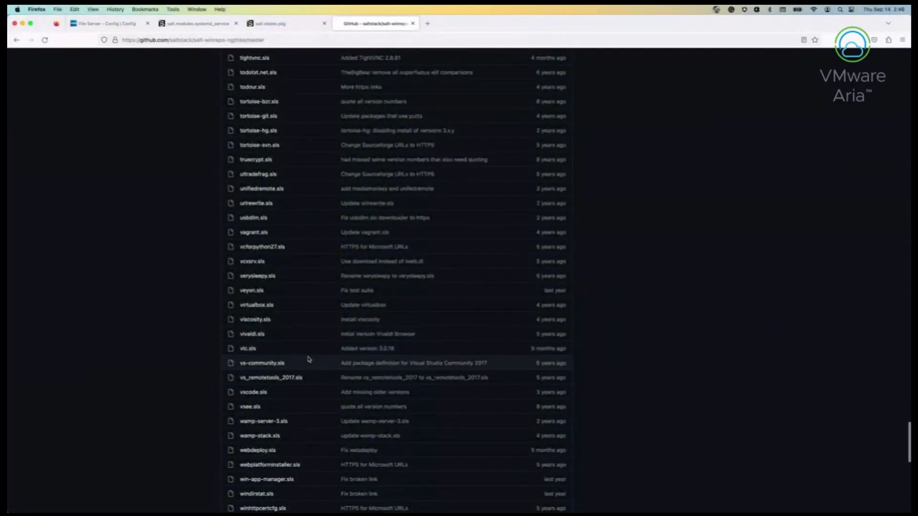
{"action": "scroll", "coordinate": [271, 333], "scroll_direction": "down", "scroll_amount": 3}
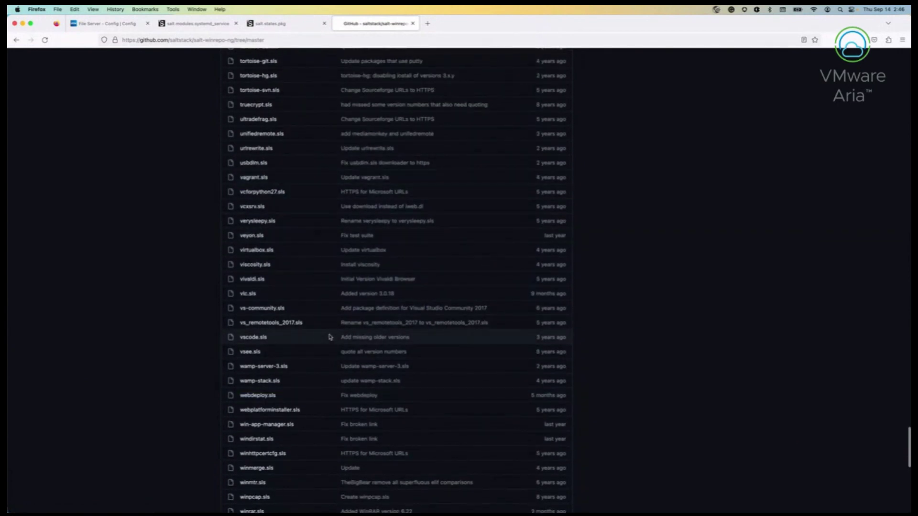
{"action": "left_click", "coordinate": [255, 338]}
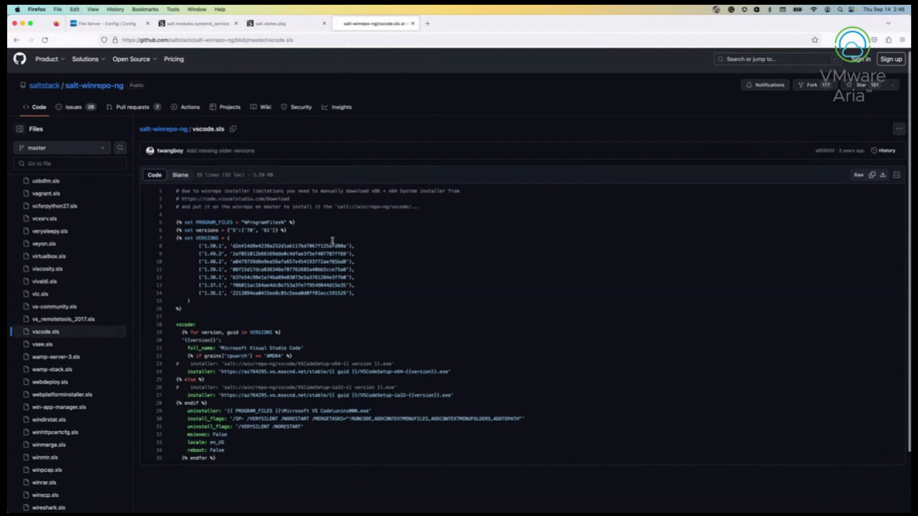
Switch to the Aria Automation Config file server and examine reactor.conf and apache_service.sls in the demo reactor folder
{"action": "left_click", "coordinate": [117, 29]}
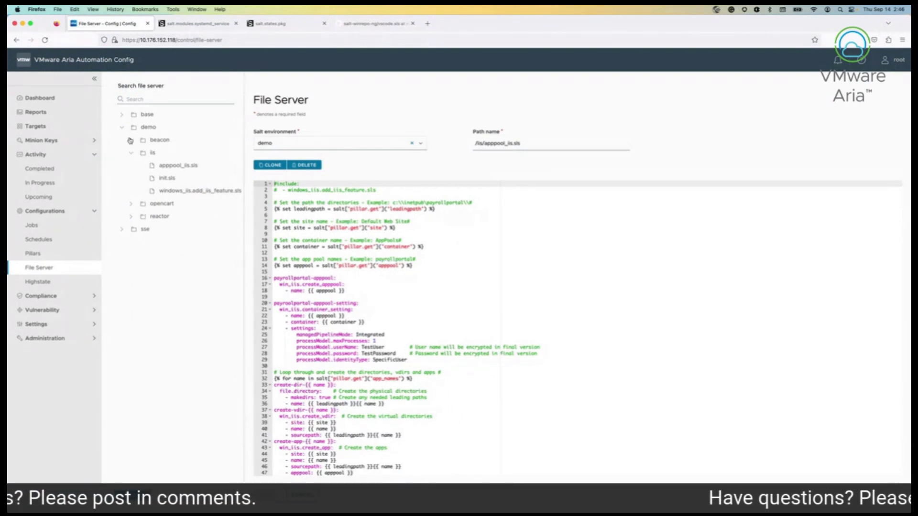
{"action": "left_click", "coordinate": [130, 152]}
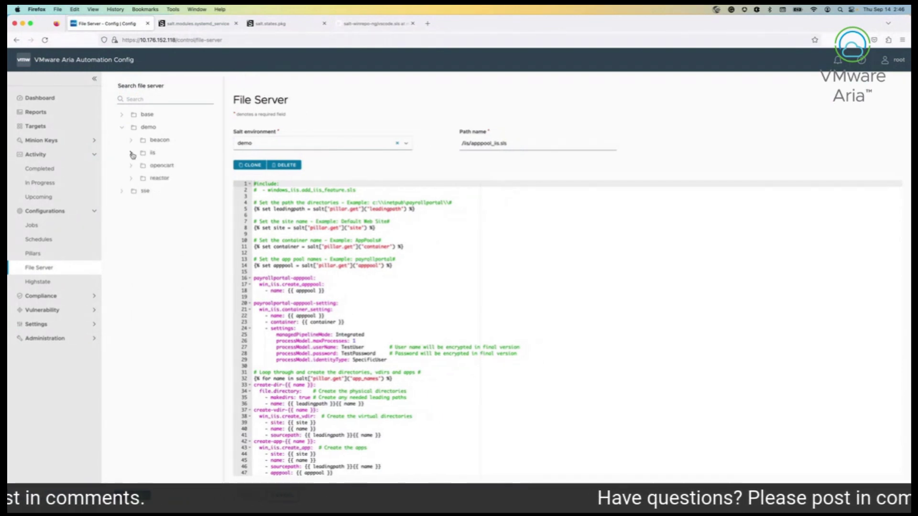
{"action": "left_click", "coordinate": [142, 178]}
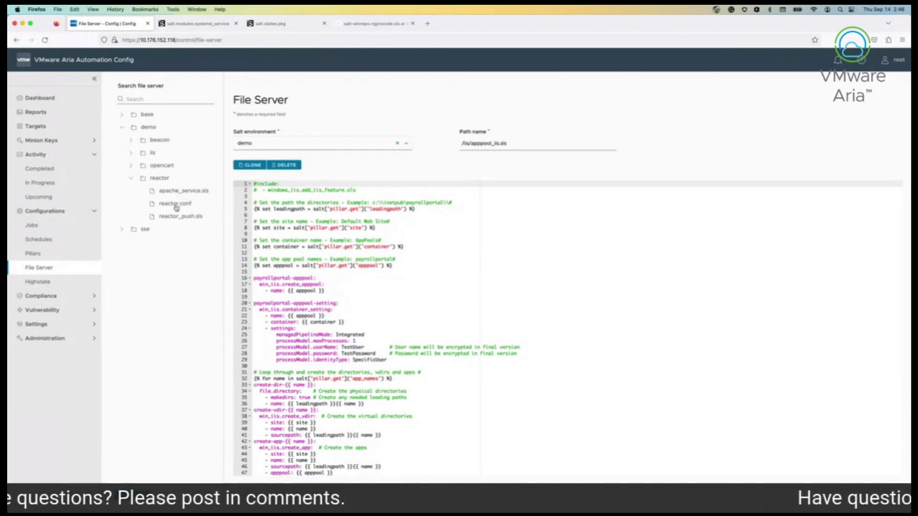
{"action": "left_click", "coordinate": [176, 204]}
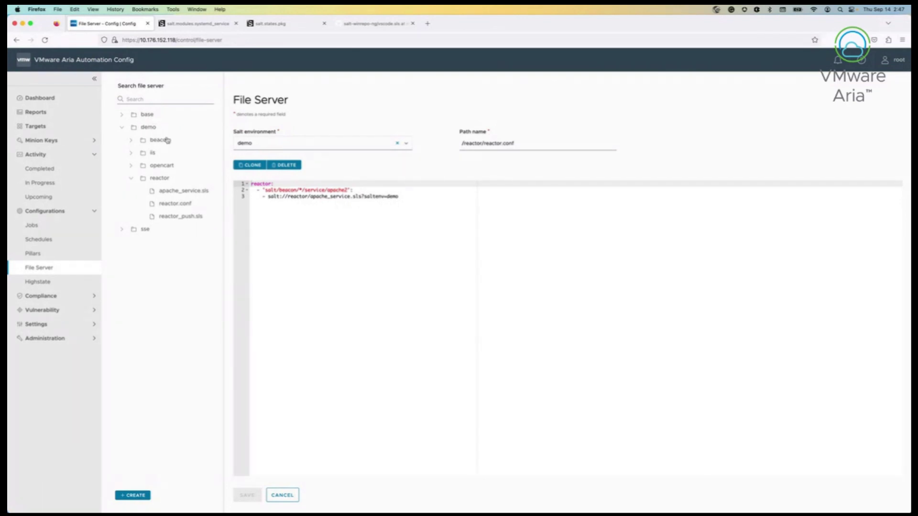
{"action": "left_click", "coordinate": [184, 191]}
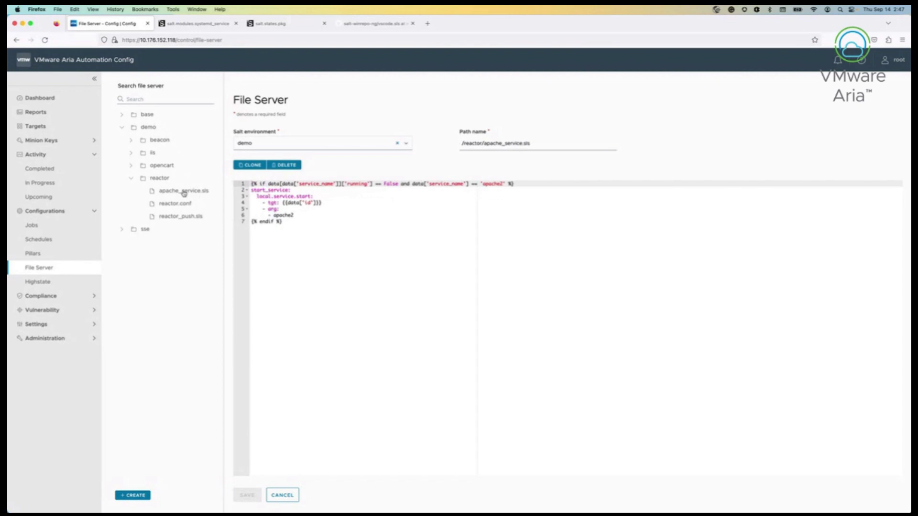
Expand the demo beacon folder and examine beacon_push.sls and the apache2 service settings in beacon.conf
{"action": "left_click", "coordinate": [130, 140]}
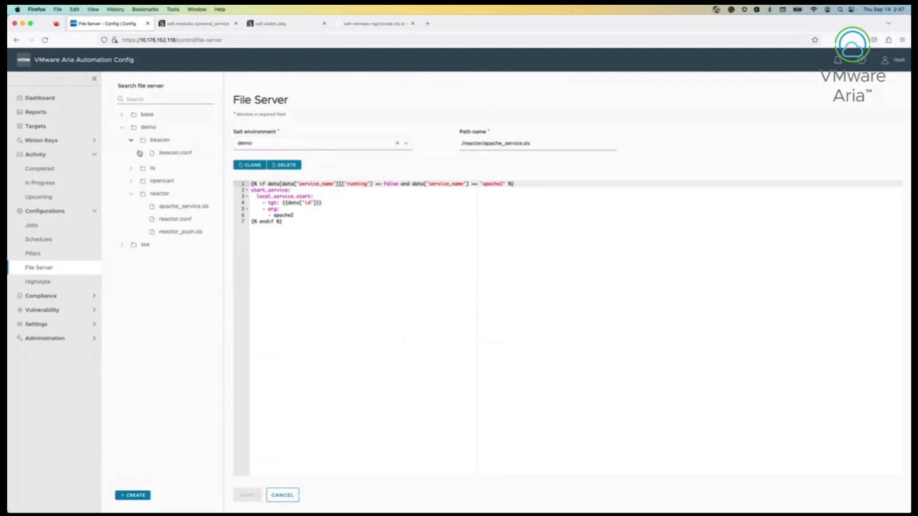
{"action": "left_click", "coordinate": [176, 153]}
{"action": "left_click", "coordinate": [176, 165]}
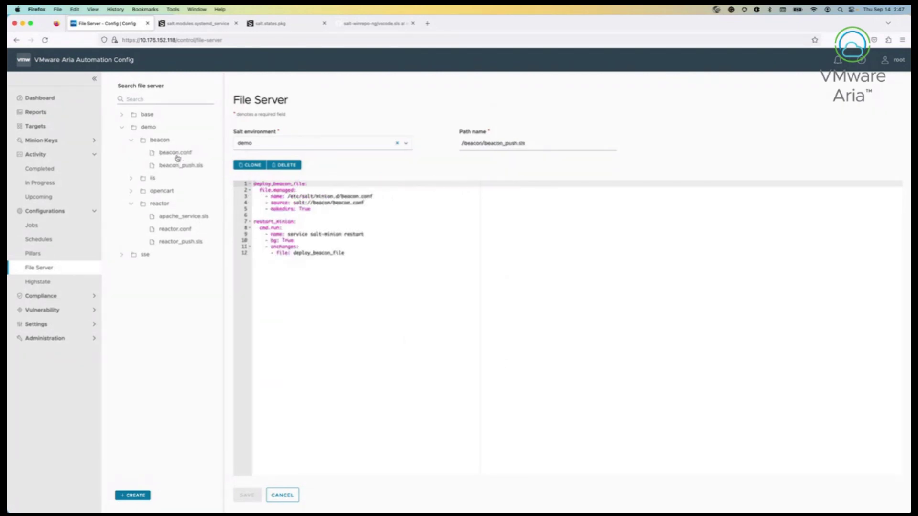
{"action": "left_click", "coordinate": [177, 153]}
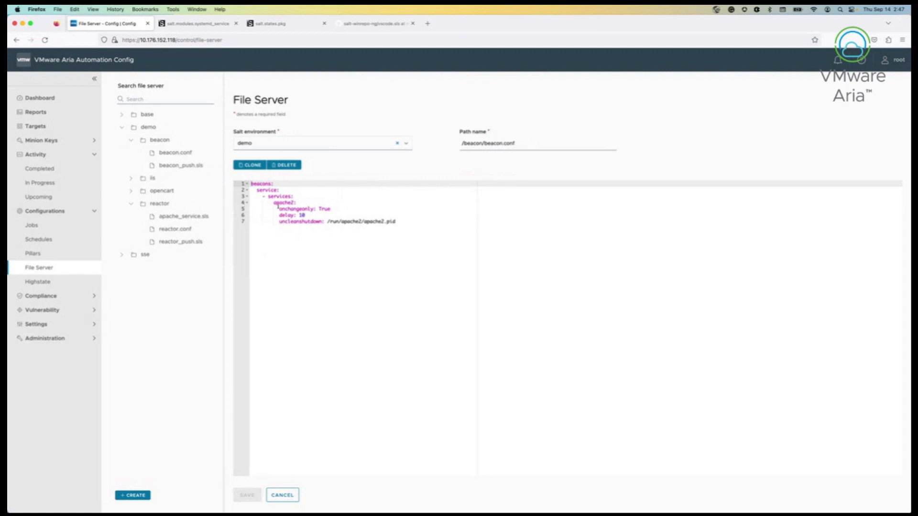
Trace the reaction through reactor.conf and apache_service.sls, and compare the deployment states in reactor_push.sls and beacon_push.sls
{"action": "left_click", "coordinate": [182, 232]}
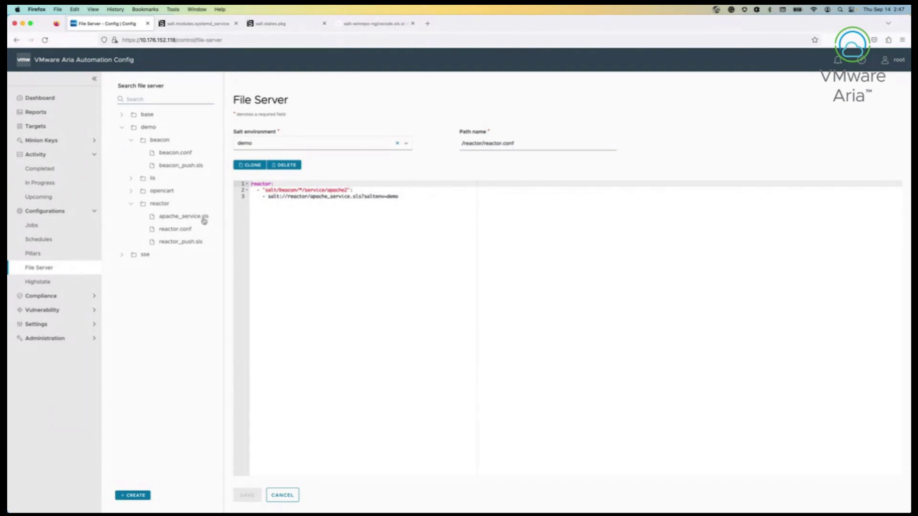
{"action": "left_click", "coordinate": [204, 220]}
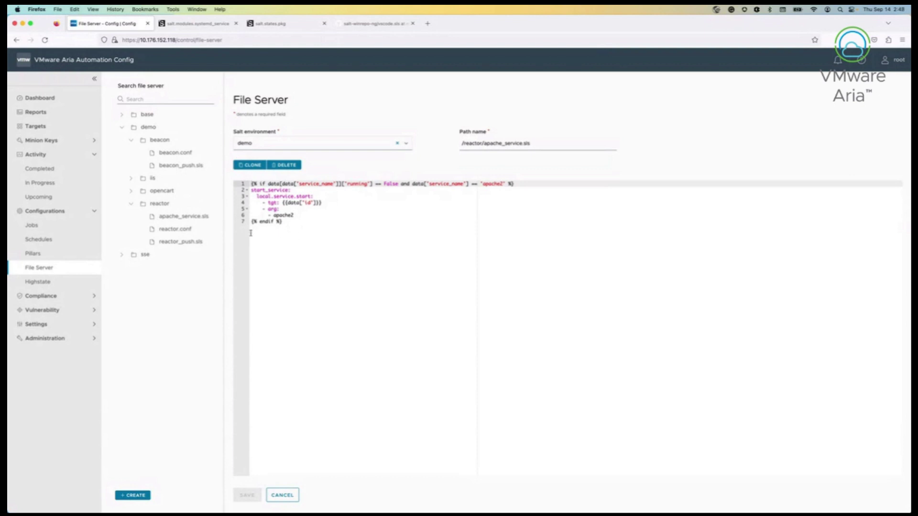
{"action": "left_click", "coordinate": [181, 242]}
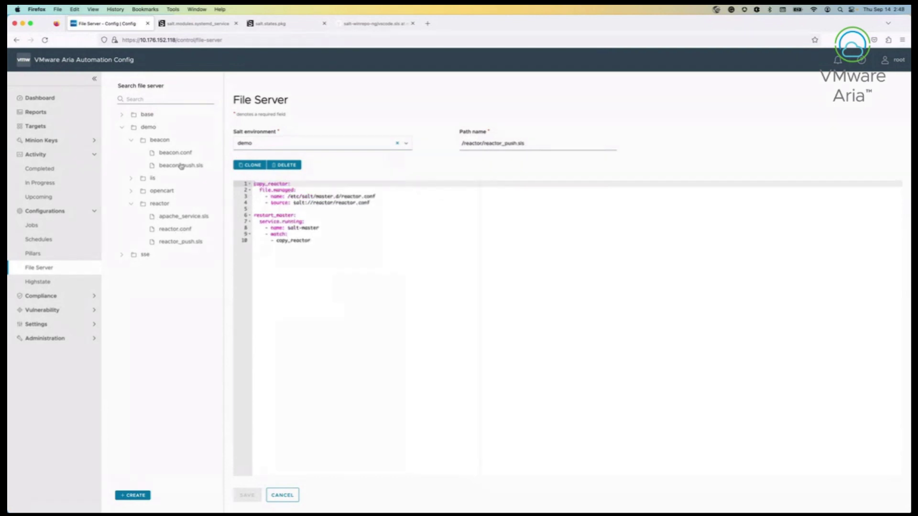
{"action": "left_click", "coordinate": [181, 166]}
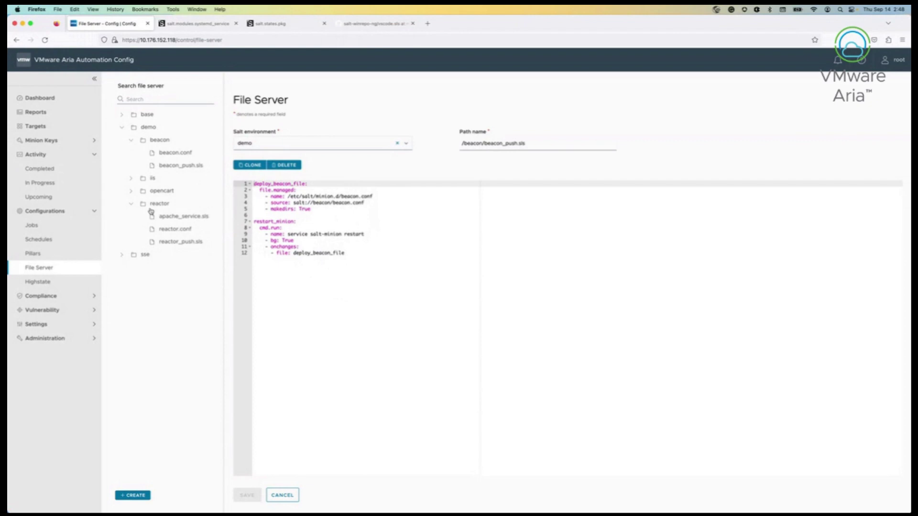
Run the List Services job against the Apache target
{"action": "left_click", "coordinate": [57, 231]}
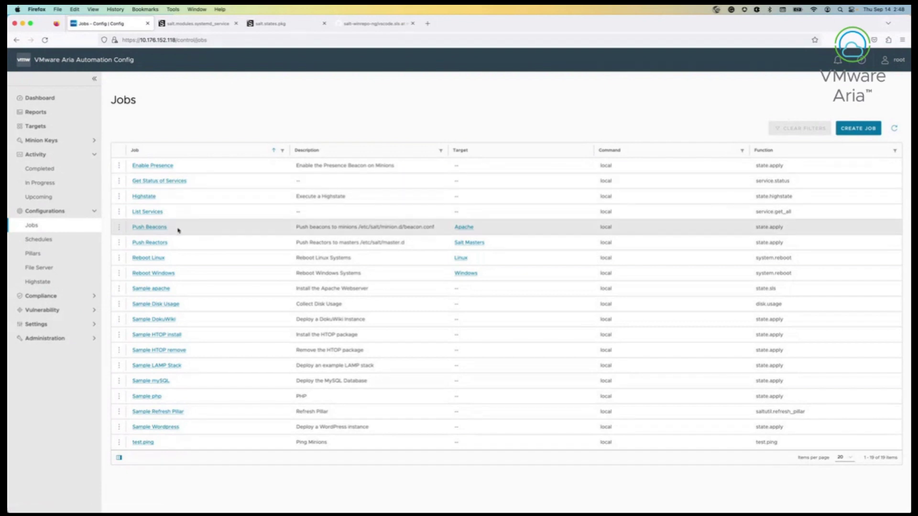
{"action": "left_click", "coordinate": [154, 212]}
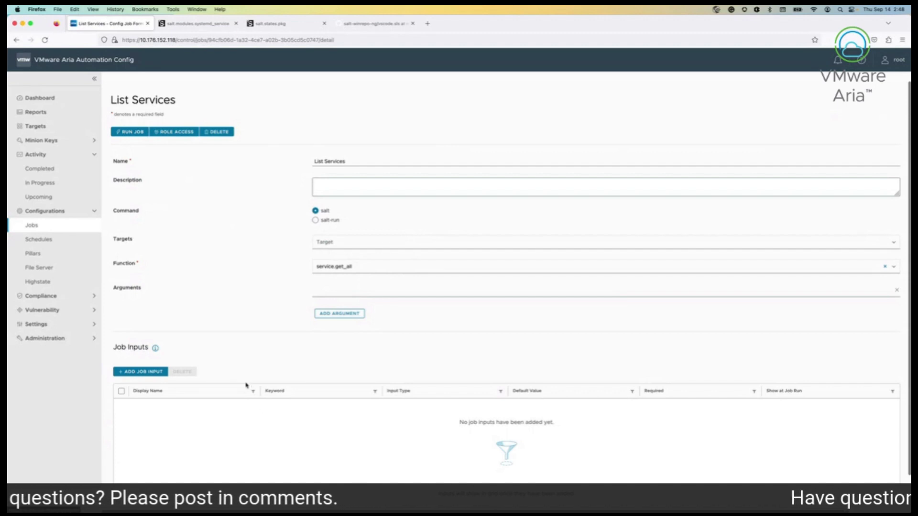
{"action": "left_click", "coordinate": [129, 132]}
{"action": "left_click", "coordinate": [504, 276]}
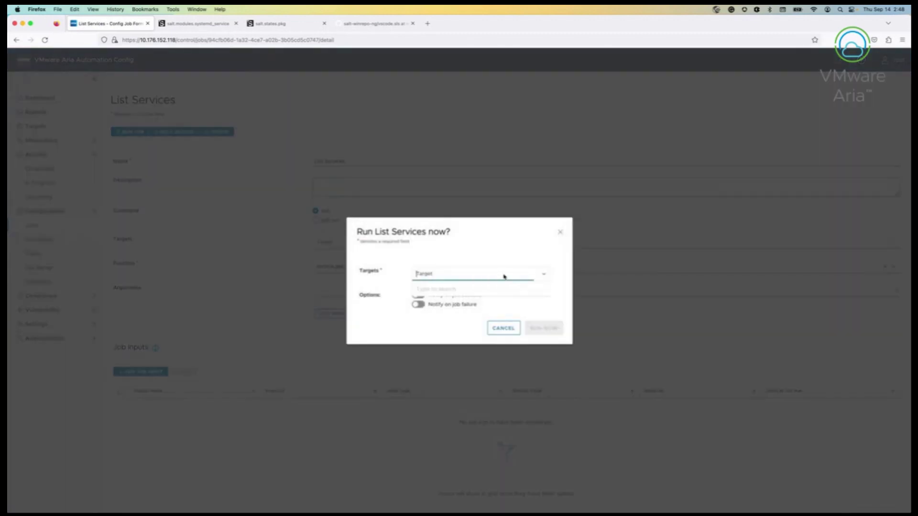
{"action": "left_click", "coordinate": [468, 305]}
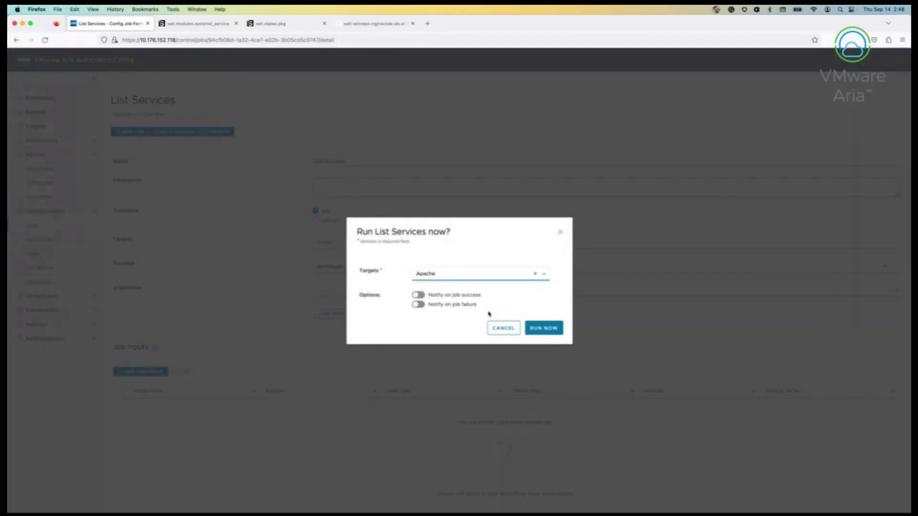
{"action": "left_click", "coordinate": [562, 328]}
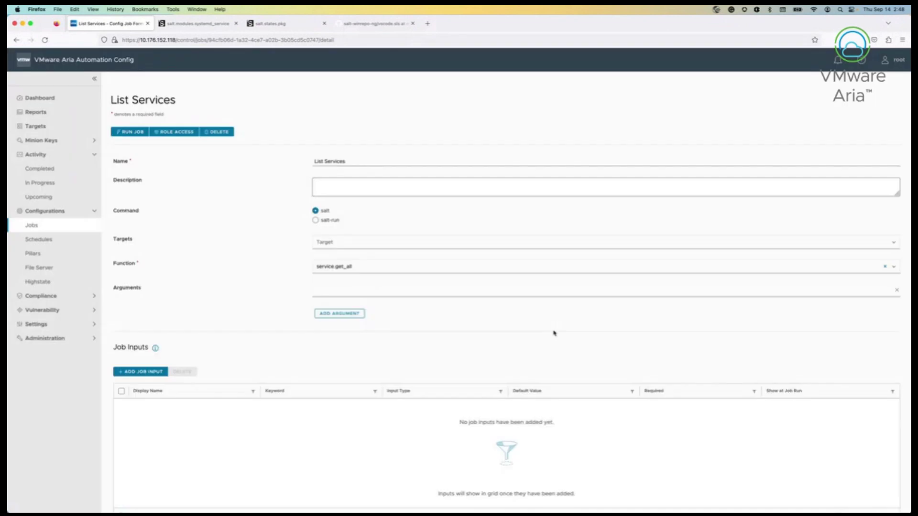
Review the Get Status of Services job's service.status function and apache2 argument, and run it against the Apache target
{"action": "left_click", "coordinate": [60, 227]}
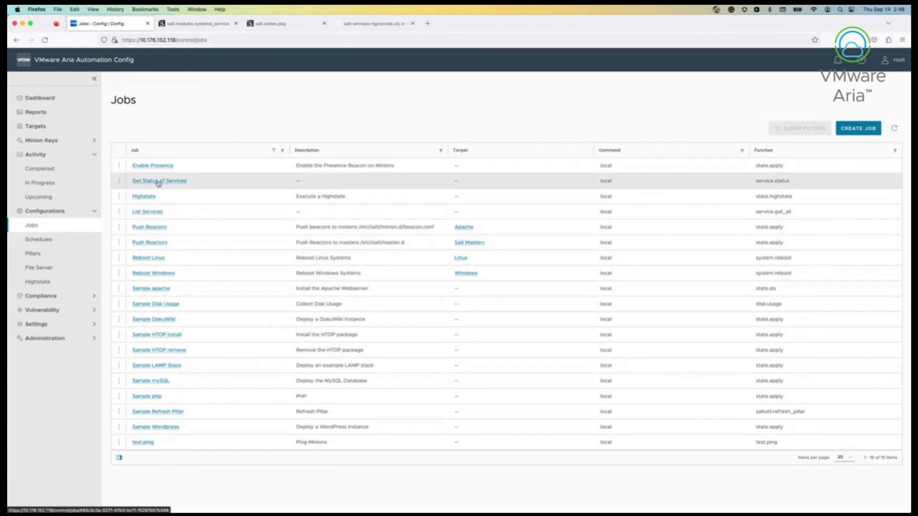
{"action": "left_click", "coordinate": [158, 182]}
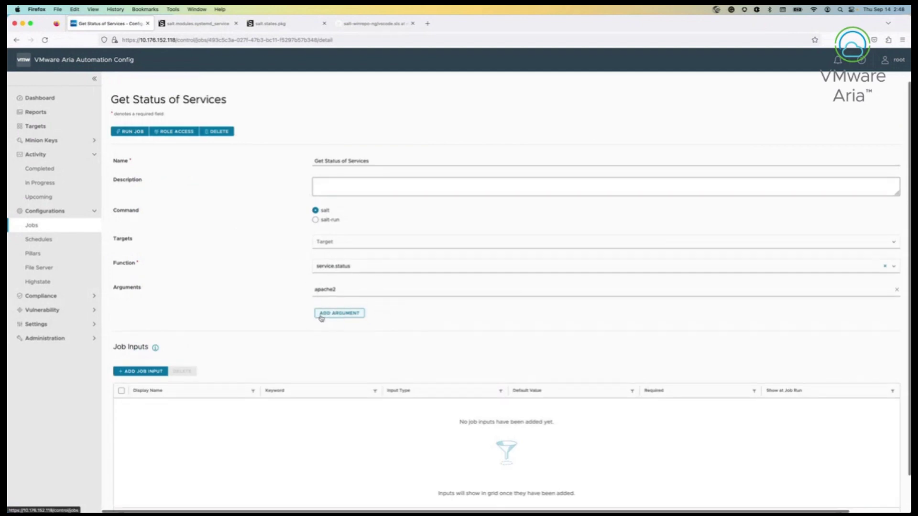
{"action": "scroll", "coordinate": [249, 320], "scroll_direction": "down", "scroll_amount": 2}
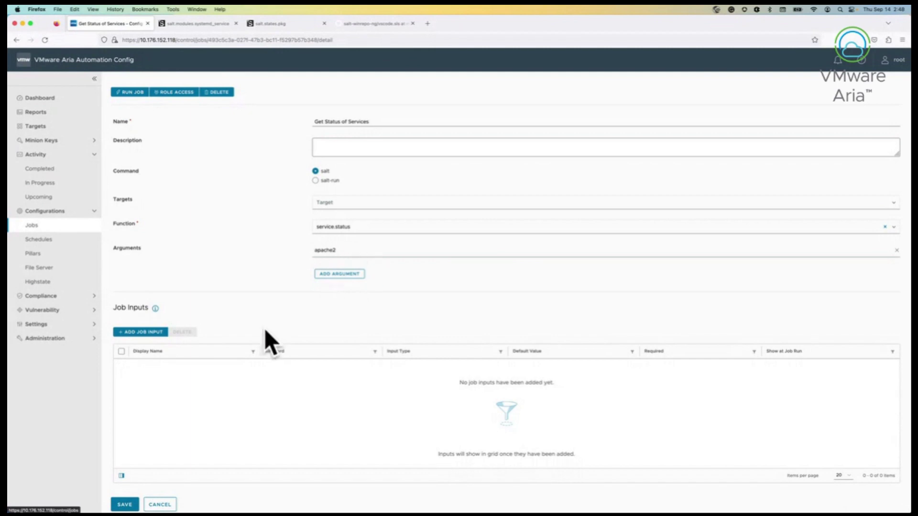
{"action": "left_click", "coordinate": [130, 92]}
{"action": "left_click", "coordinate": [447, 274]}
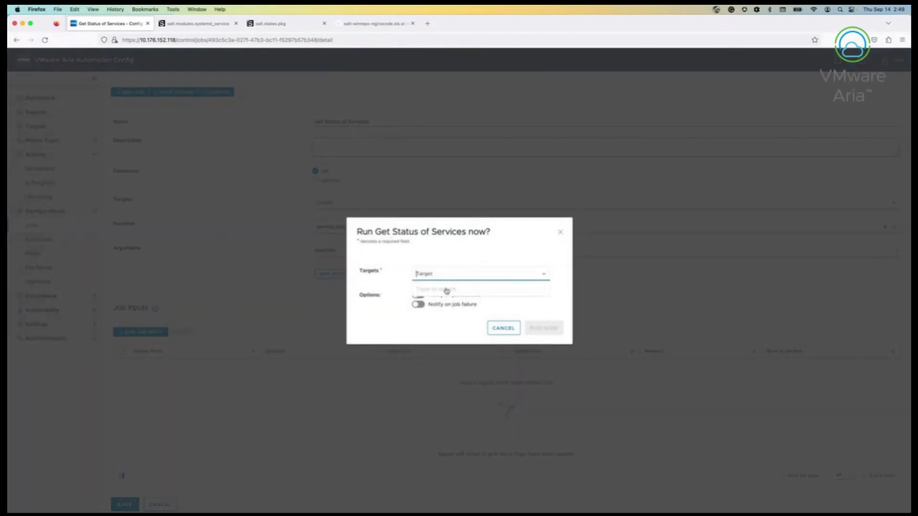
{"action": "left_click", "coordinate": [443, 303]}
{"action": "left_click", "coordinate": [543, 328]}
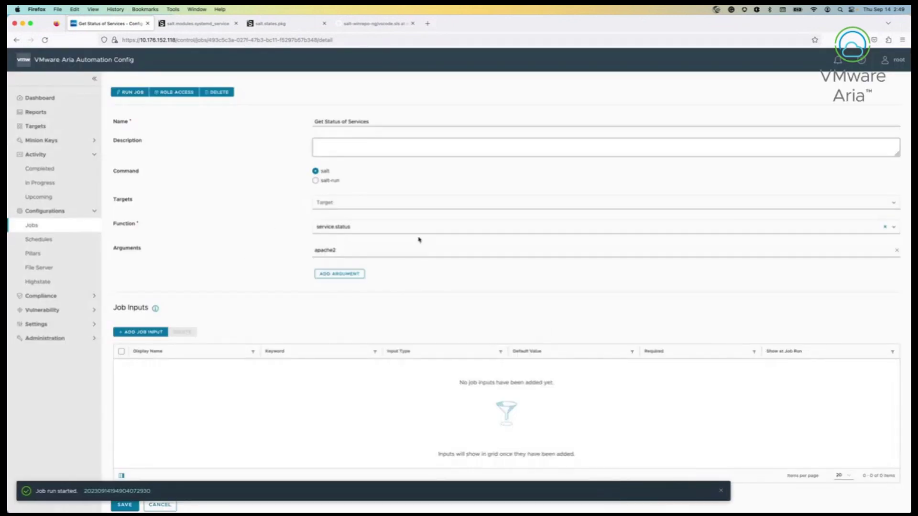
Open the Apache target from the completed jobs and look through its activity, highstate and minions
{"action": "left_click", "coordinate": [61, 175]}
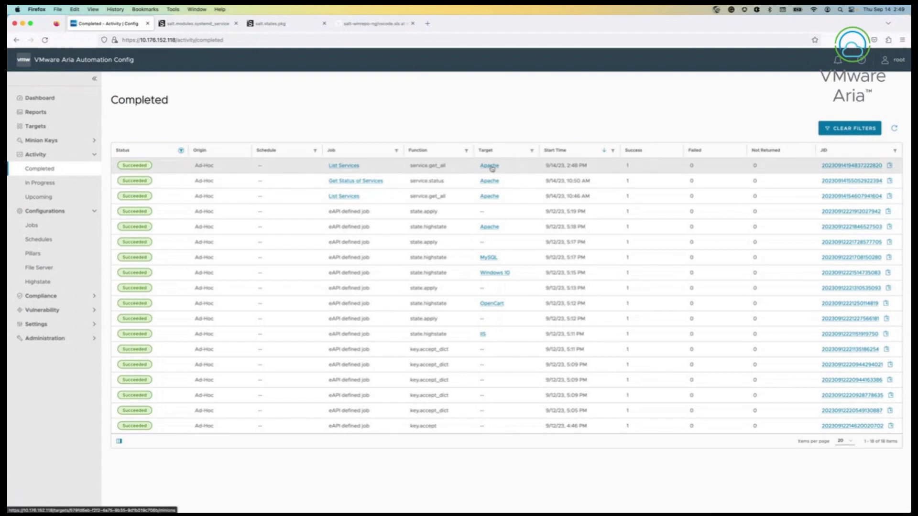
{"action": "left_click", "coordinate": [489, 196]}
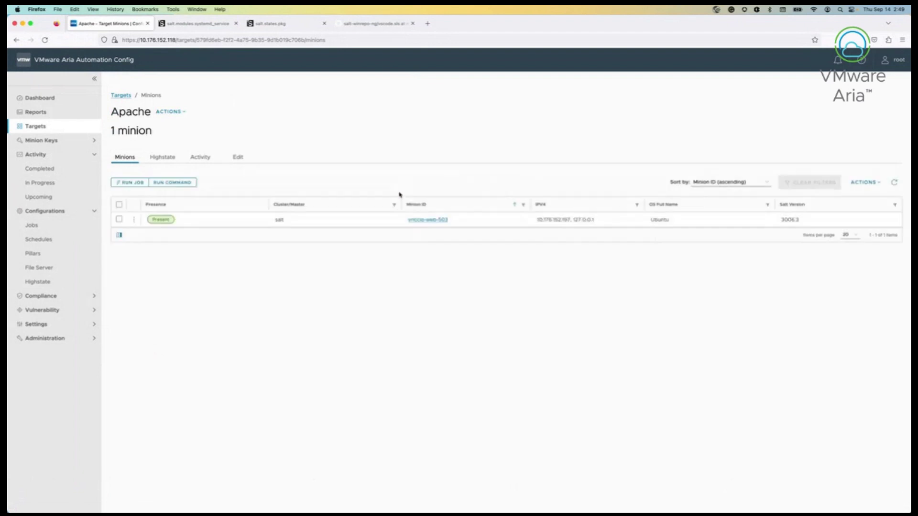
{"action": "left_click", "coordinate": [210, 159]}
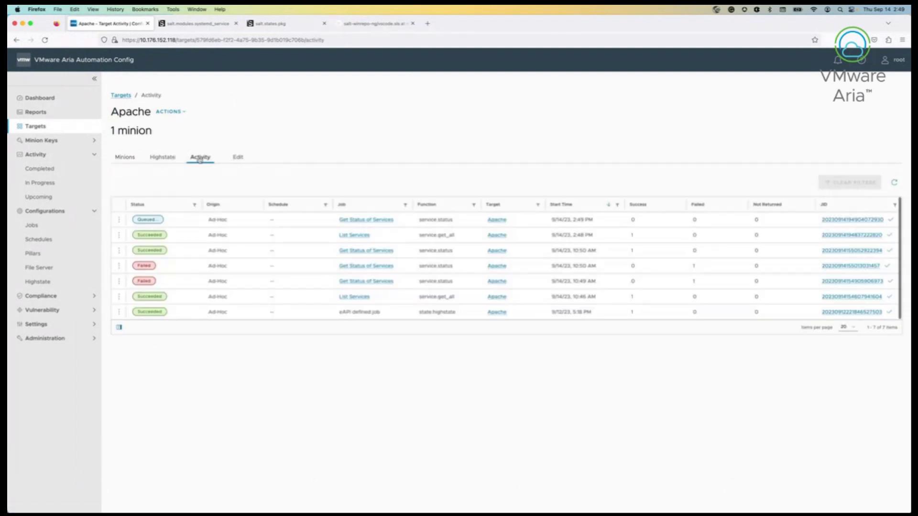
{"action": "left_click", "coordinate": [162, 159]}
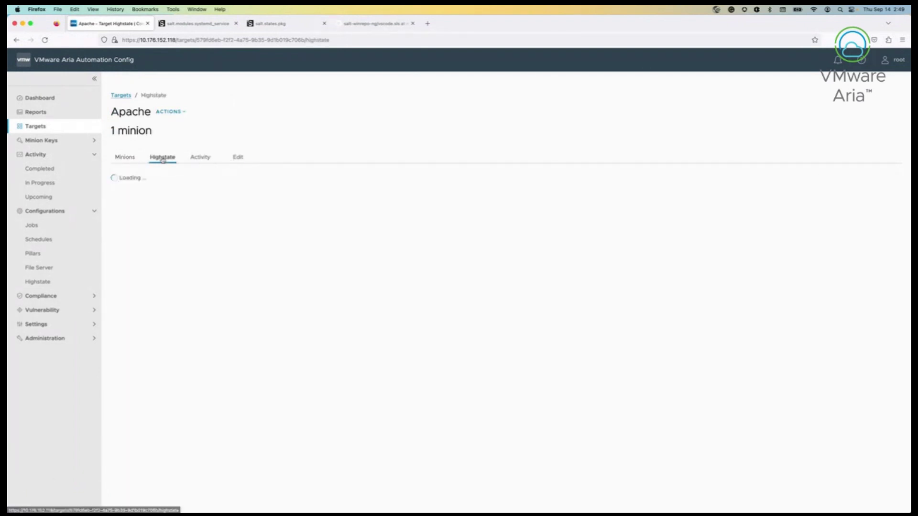
{"action": "left_click", "coordinate": [125, 158]}
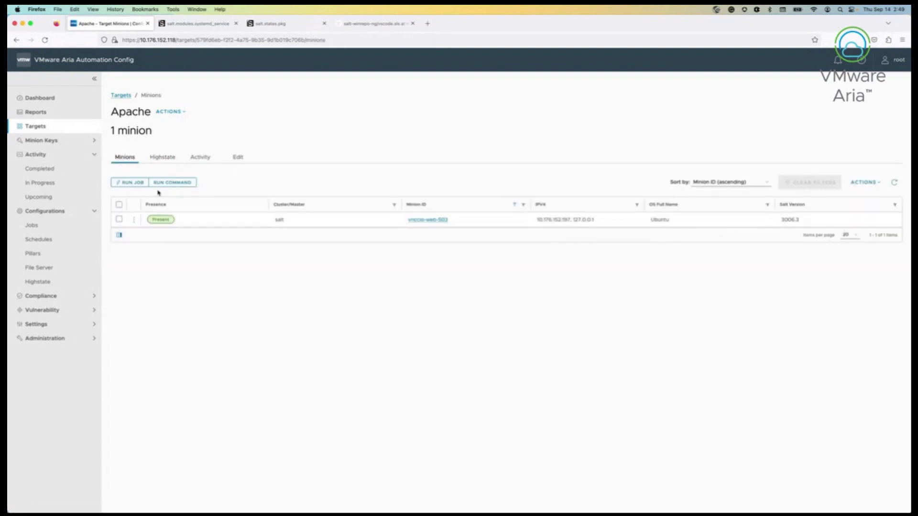
Open the raw return data of the latest completed Get Status of Services job
{"action": "left_click", "coordinate": [40, 169]}
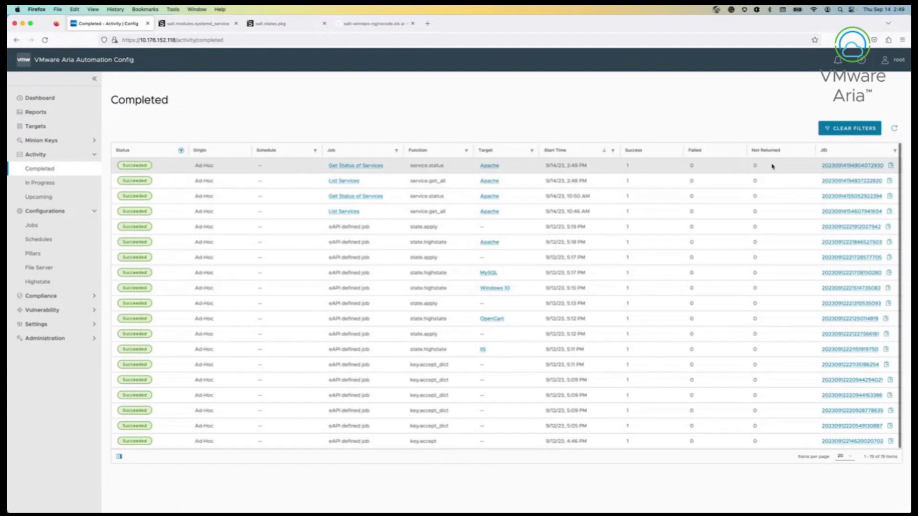
{"action": "left_click", "coordinate": [834, 166]}
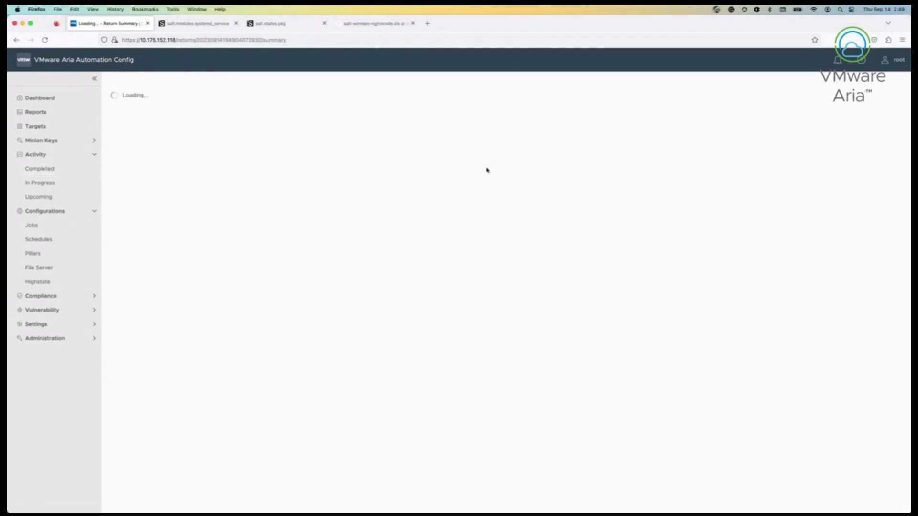
{"action": "left_click", "coordinate": [166, 154]}
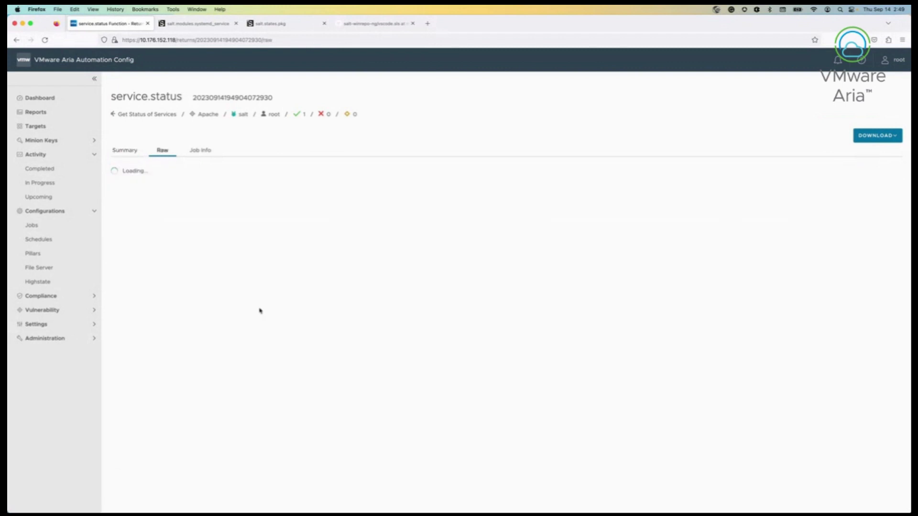
Open the raw return data of the latest completed List Services job and look for the apache2 service in it
{"action": "left_click", "coordinate": [46, 172]}
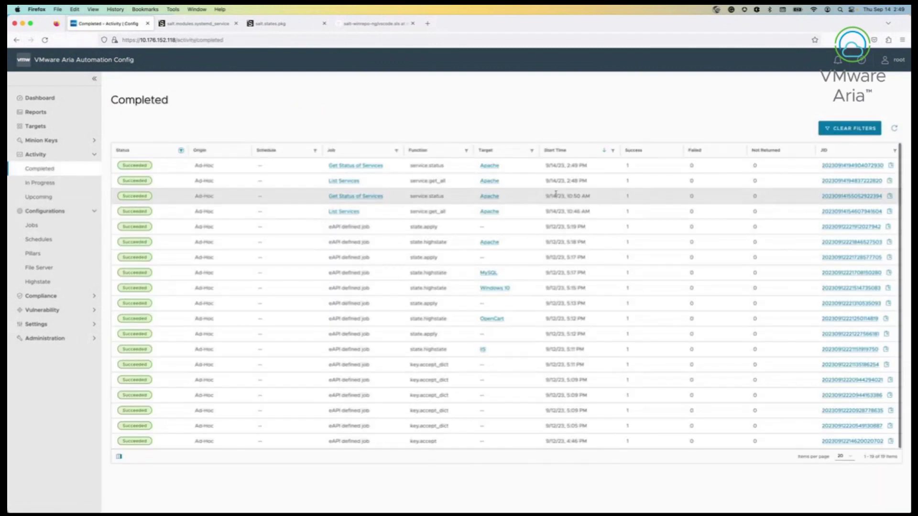
{"action": "left_click", "coordinate": [846, 182]}
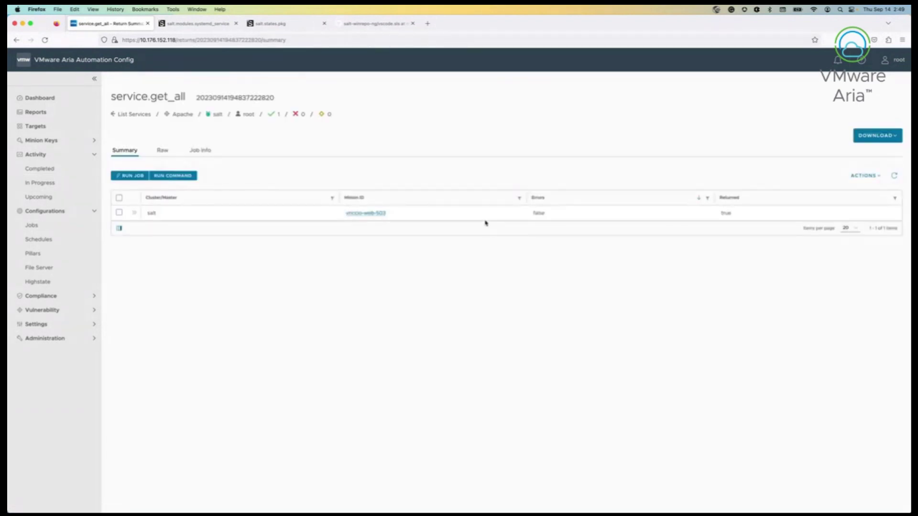
{"action": "left_click", "coordinate": [163, 151]}
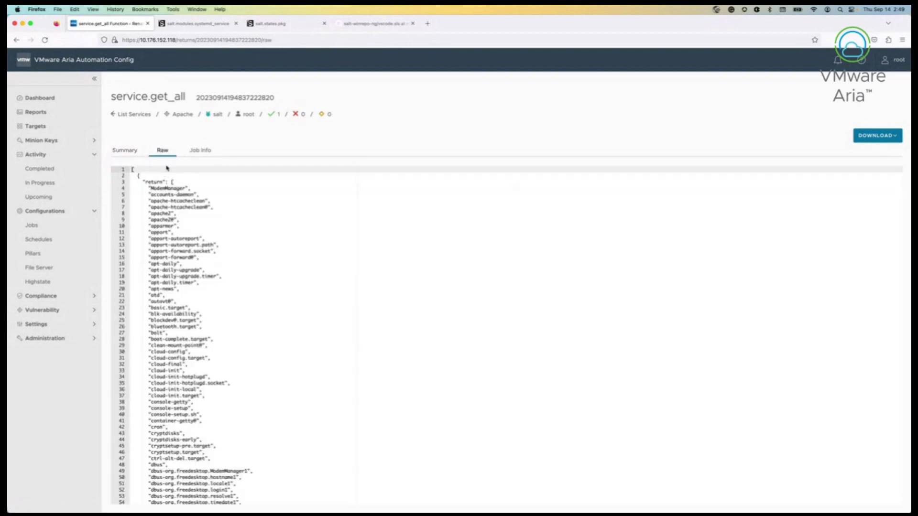
{"action": "scroll", "coordinate": [192, 243], "scroll_direction": "down", "scroll_amount": 15}
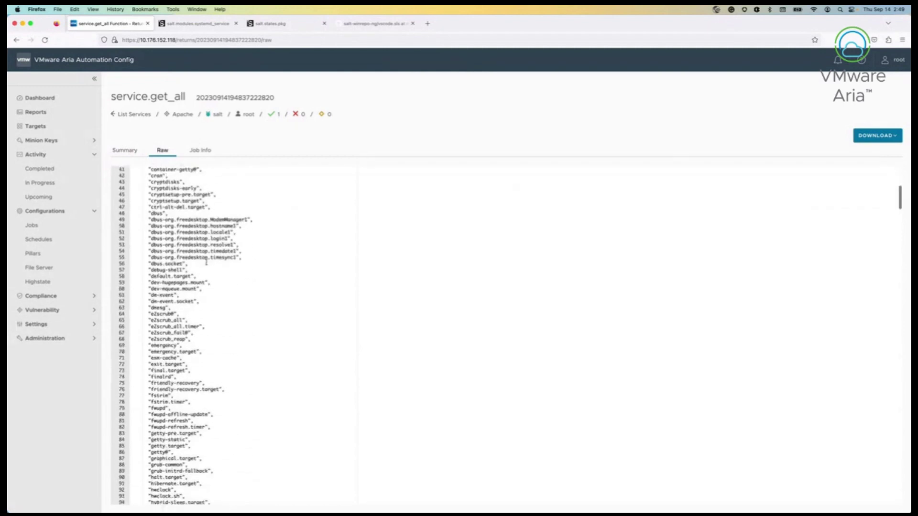
{"action": "scroll", "coordinate": [186, 252], "scroll_direction": "down", "scroll_amount": 15}
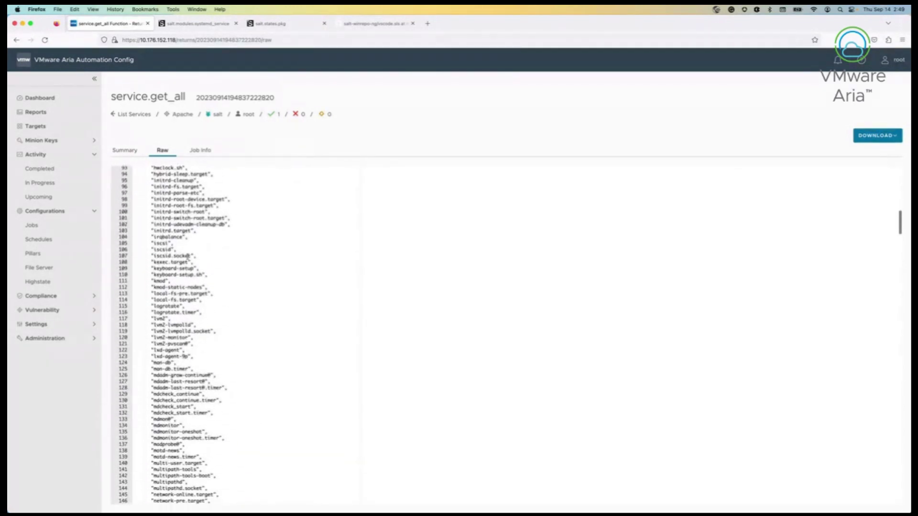
{"action": "scroll", "coordinate": [188, 259], "scroll_direction": "up", "scroll_amount": 20}
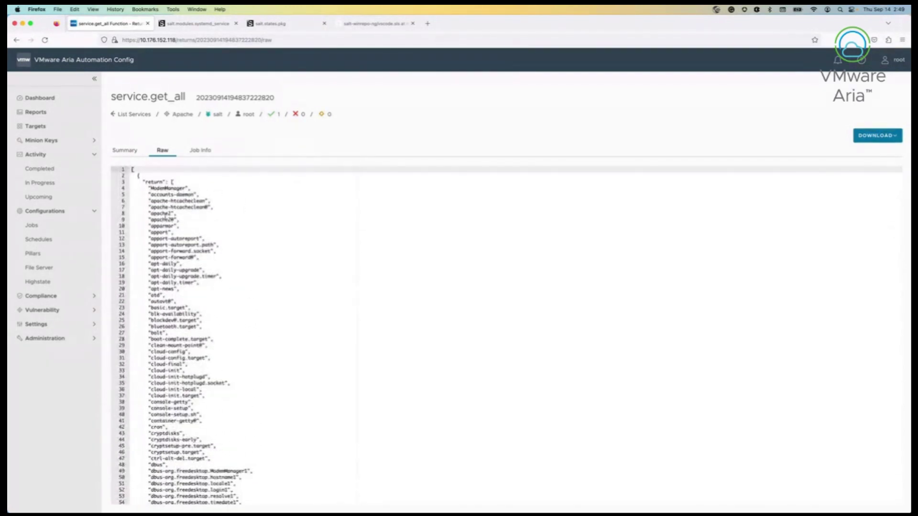
{"action": "left_click", "coordinate": [172, 214]}
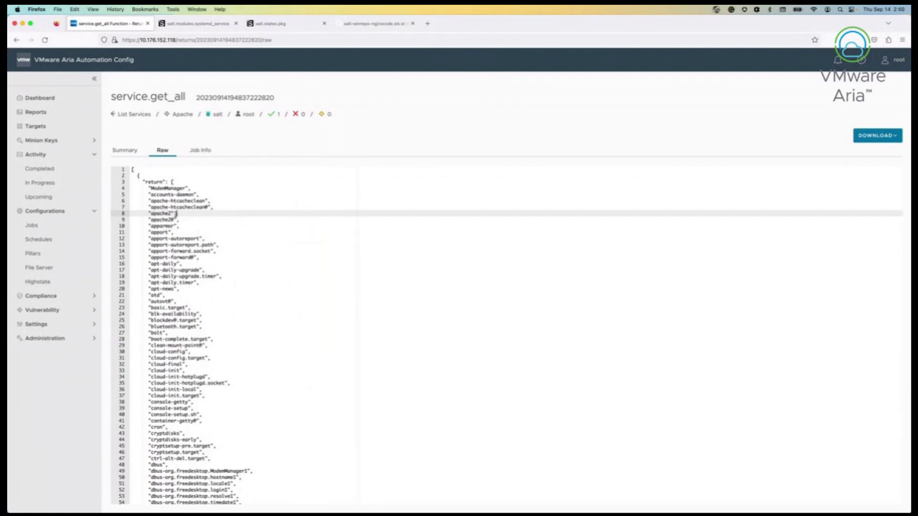
Open the list of configured jobs to look over the available jobs
{"action": "left_click", "coordinate": [46, 231]}
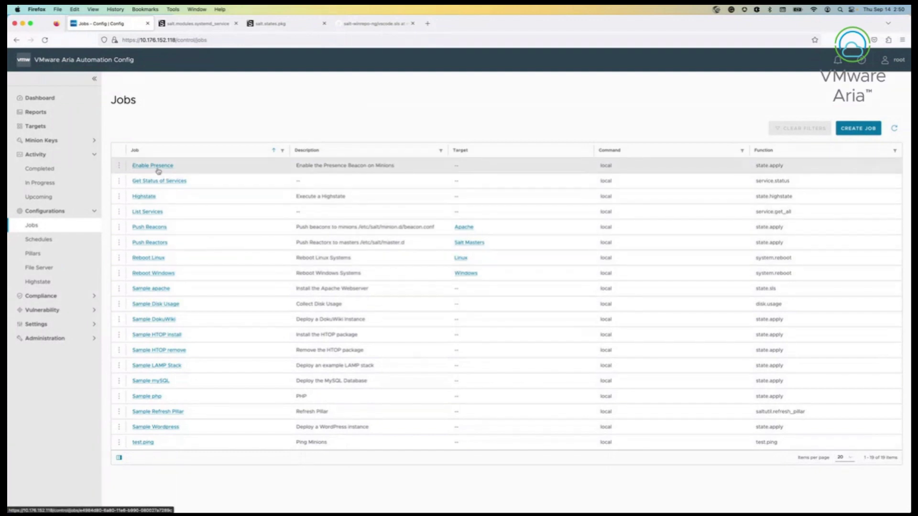
{"action": "key", "text": "ctrl+Up"}
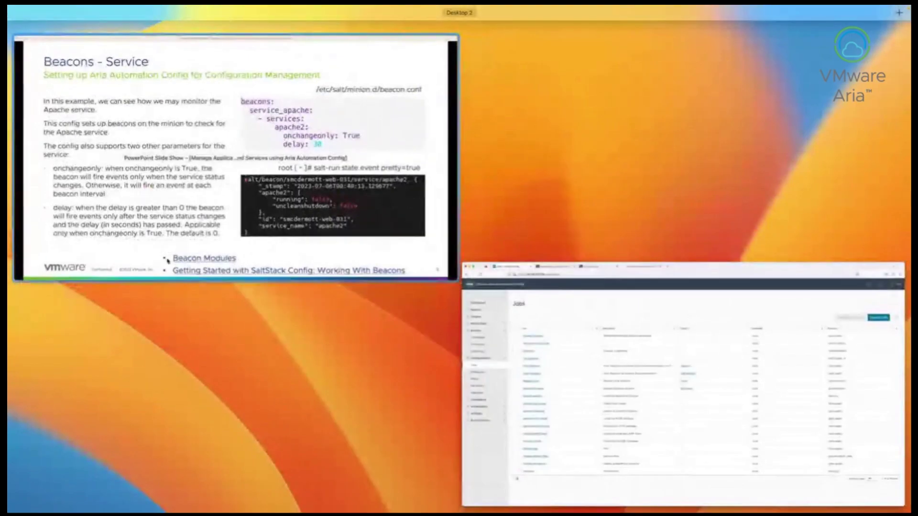
{"action": "left_click", "coordinate": [616, 349]}
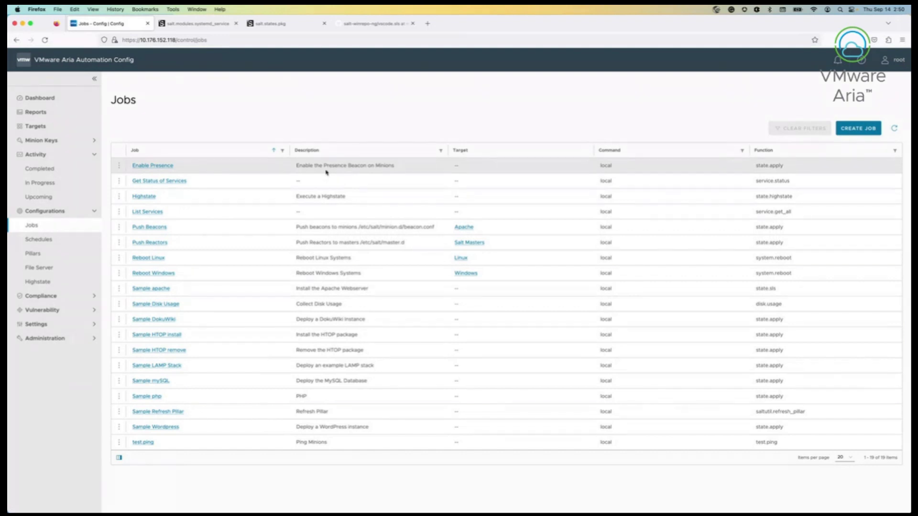
Switch to the PowerPoint slide show, make it full screen and advance to the "You now know how to…" slide
{"action": "key", "text": "super+Tab"}
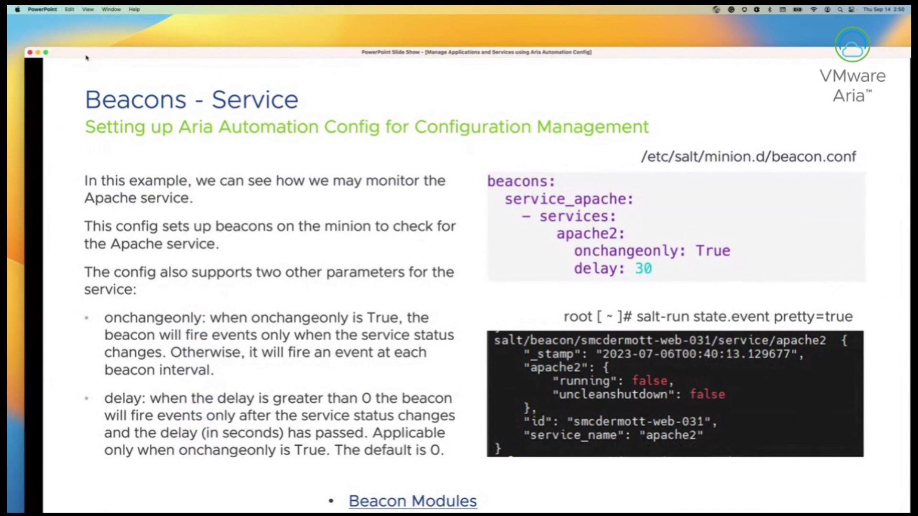
{"action": "left_click", "coordinate": [45, 52]}
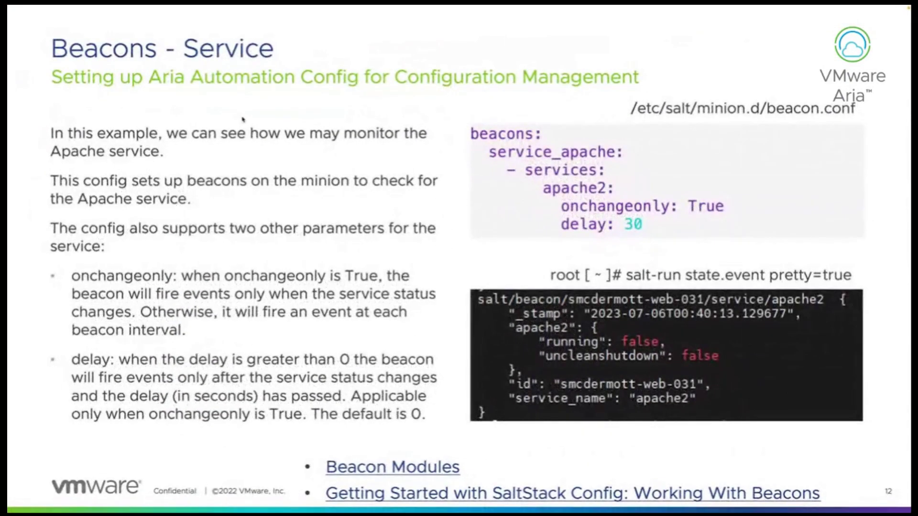
{"action": "key", "text": "Right"}
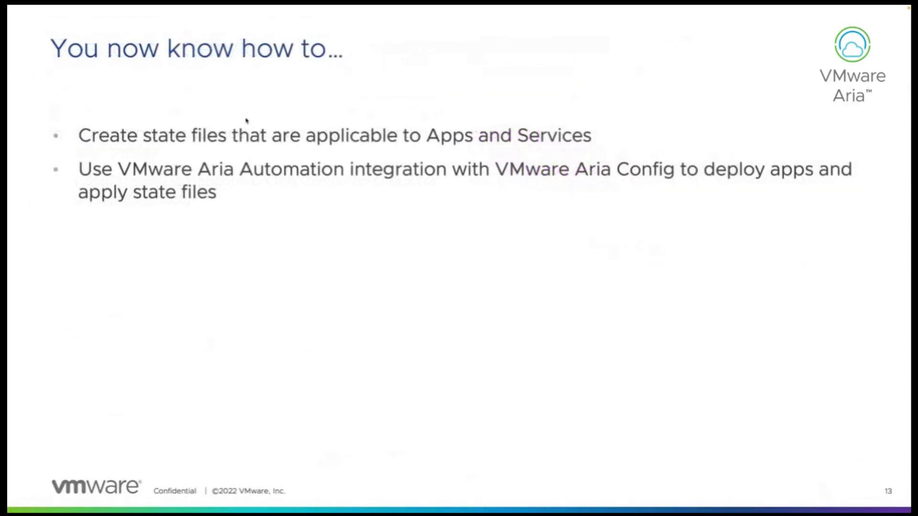